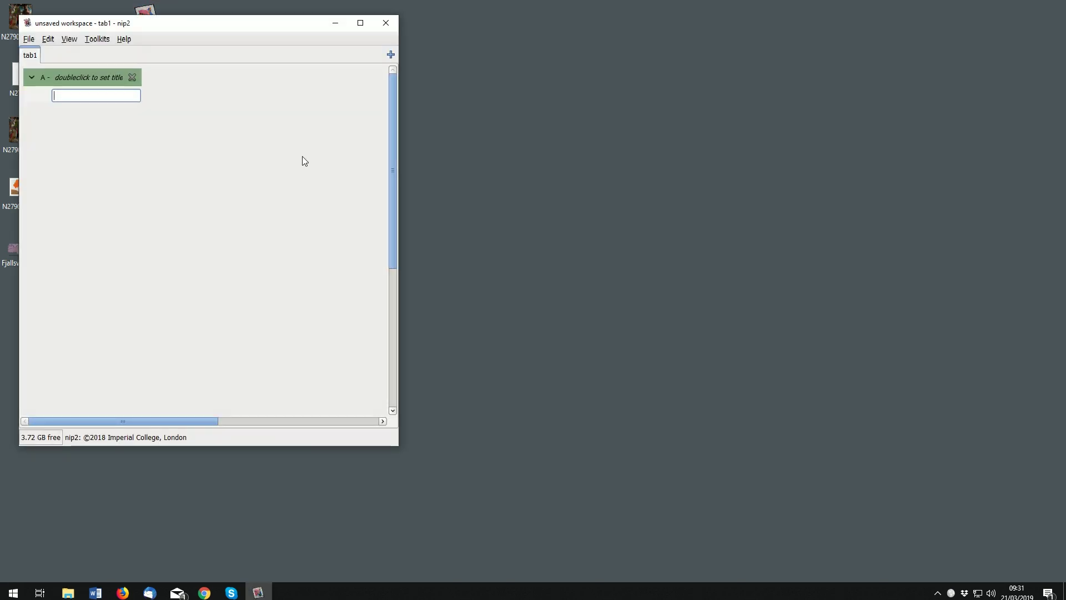
- Center the nip2 window and load N2790SRGB.tif from the Desktop as image A1
{"action": "left_click_drag", "start_coordinate": [225, 28], "coordinate": [389, 75]}
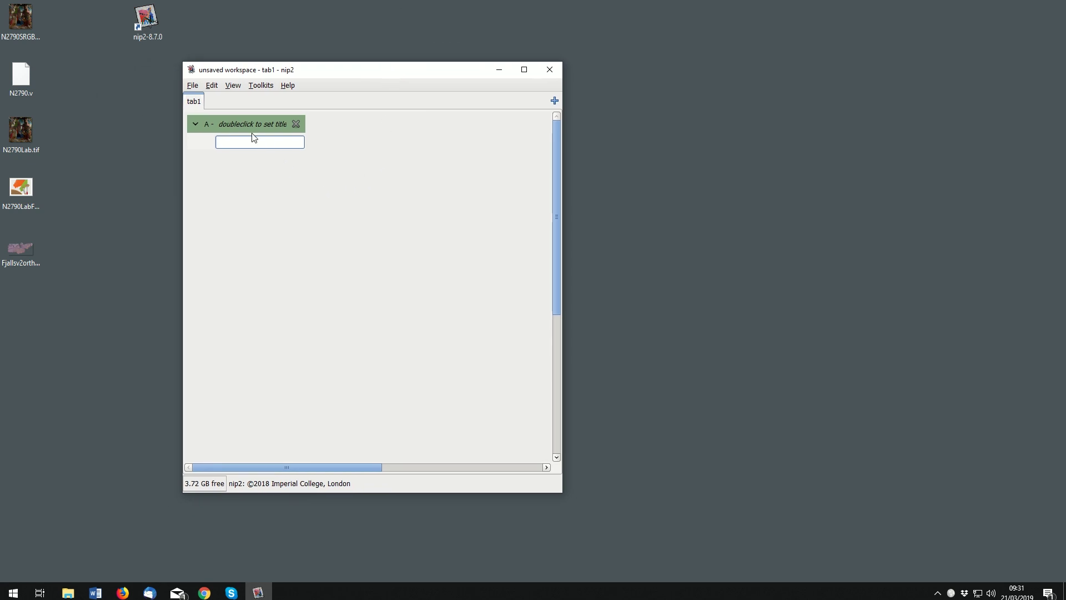
{"action": "left_click", "coordinate": [193, 85]}
{"action": "left_click", "coordinate": [210, 107]}
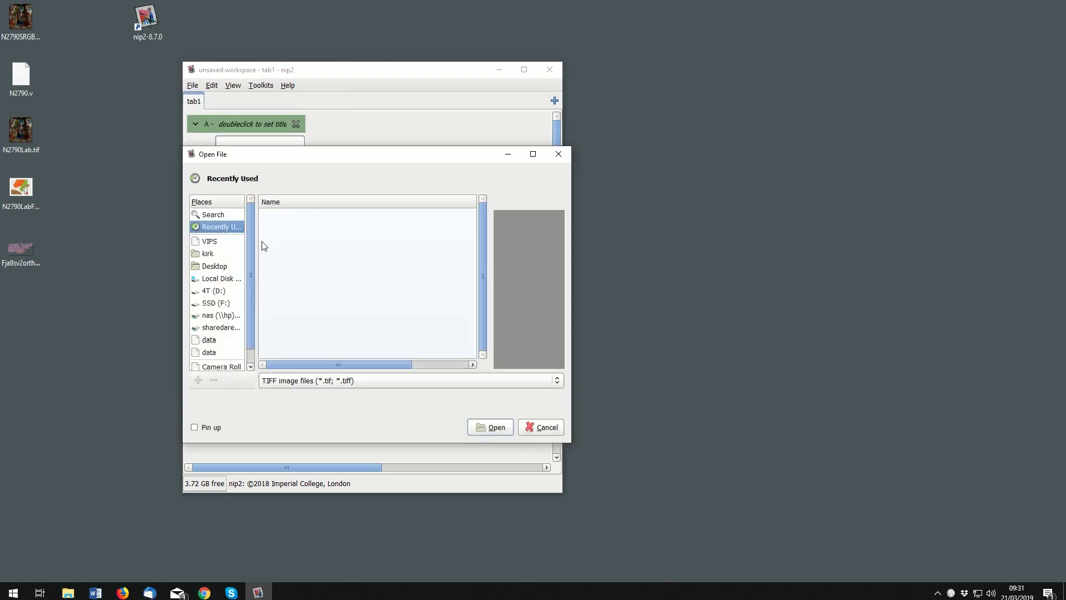
{"action": "left_click", "coordinate": [214, 266]}
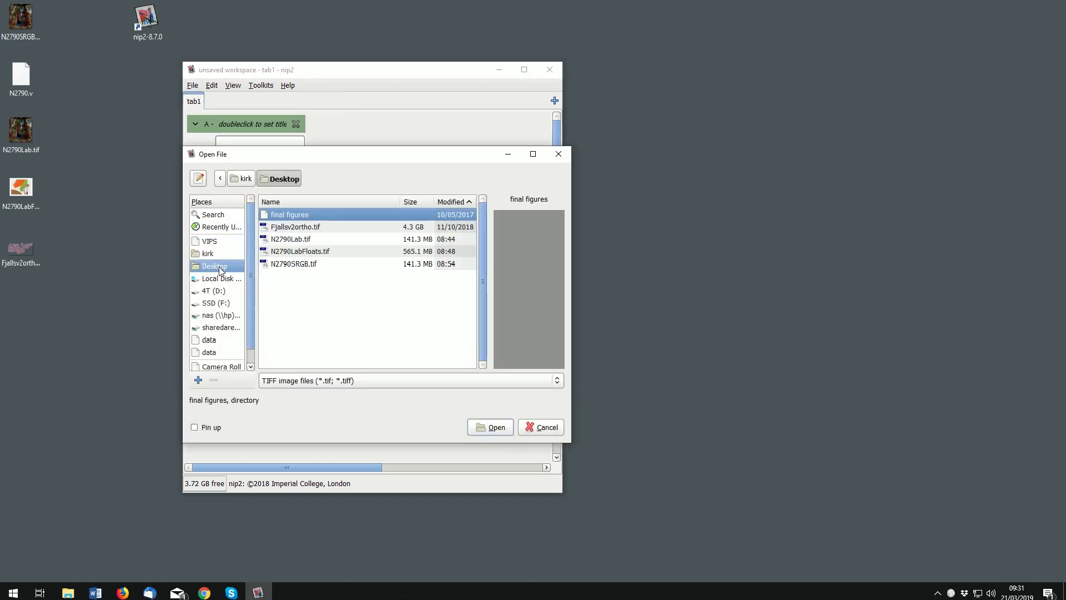
{"action": "left_click", "coordinate": [294, 264]}
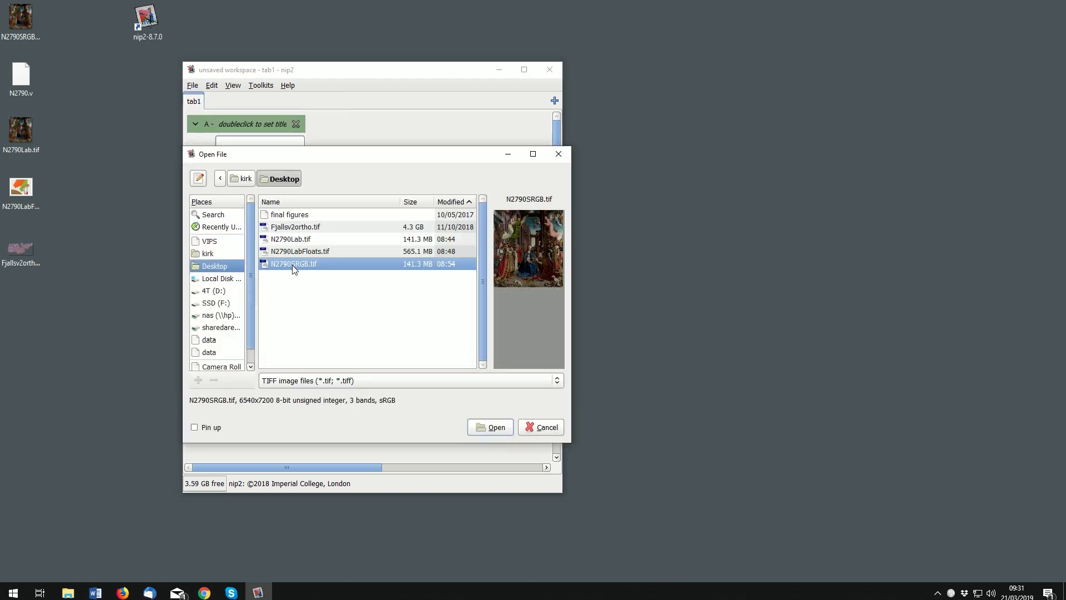
{"action": "left_click", "coordinate": [493, 427]}
{"action": "mouse_move", "coordinate": [206, 158]}
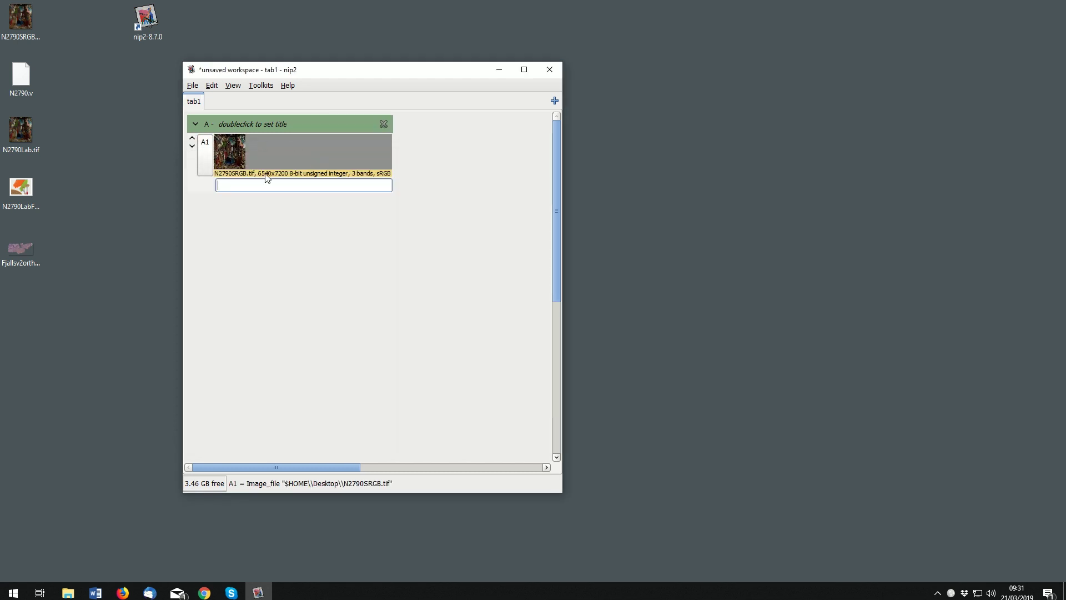
- Open A1 in its own viewer and pan around the painting in Pan mode
{"action": "double_click", "coordinate": [205, 161]}
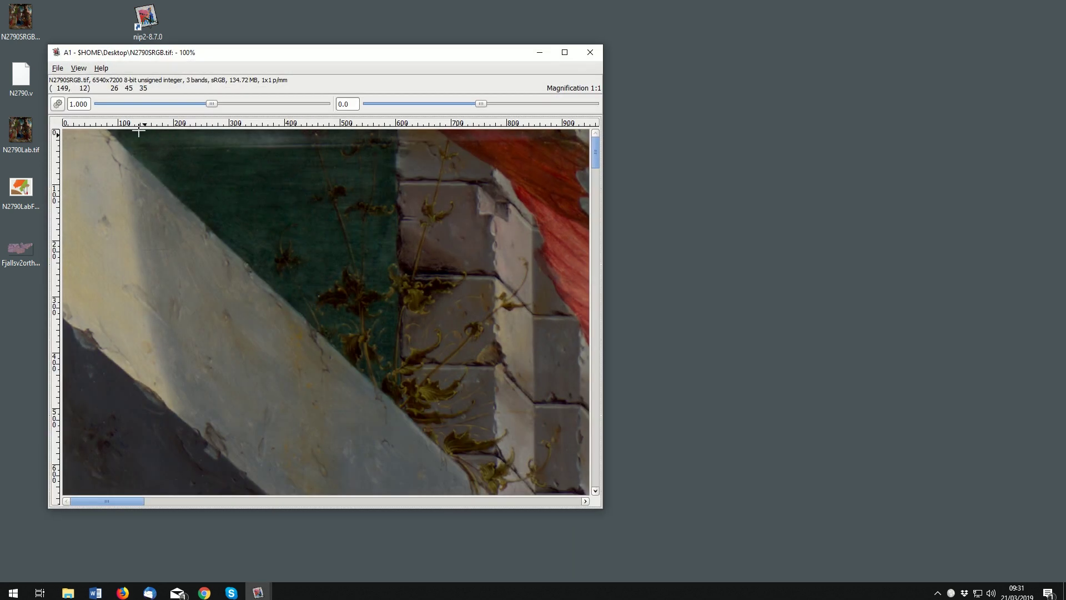
{"action": "left_click_drag", "start_coordinate": [595, 164], "coordinate": [596, 230]}
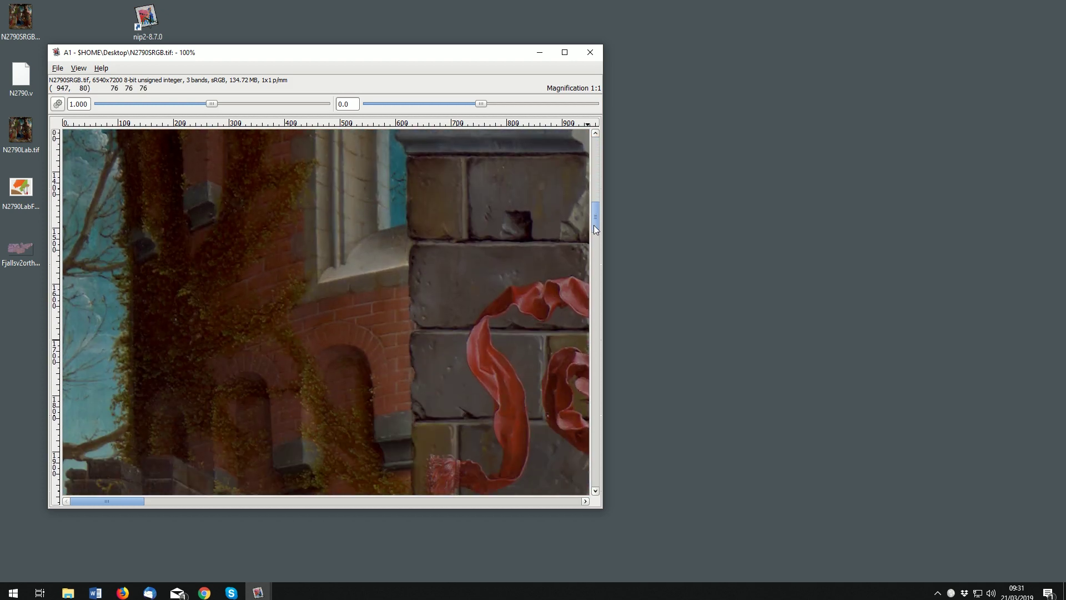
{"action": "left_click", "coordinate": [80, 69]}
{"action": "mouse_move", "coordinate": [95, 80]}
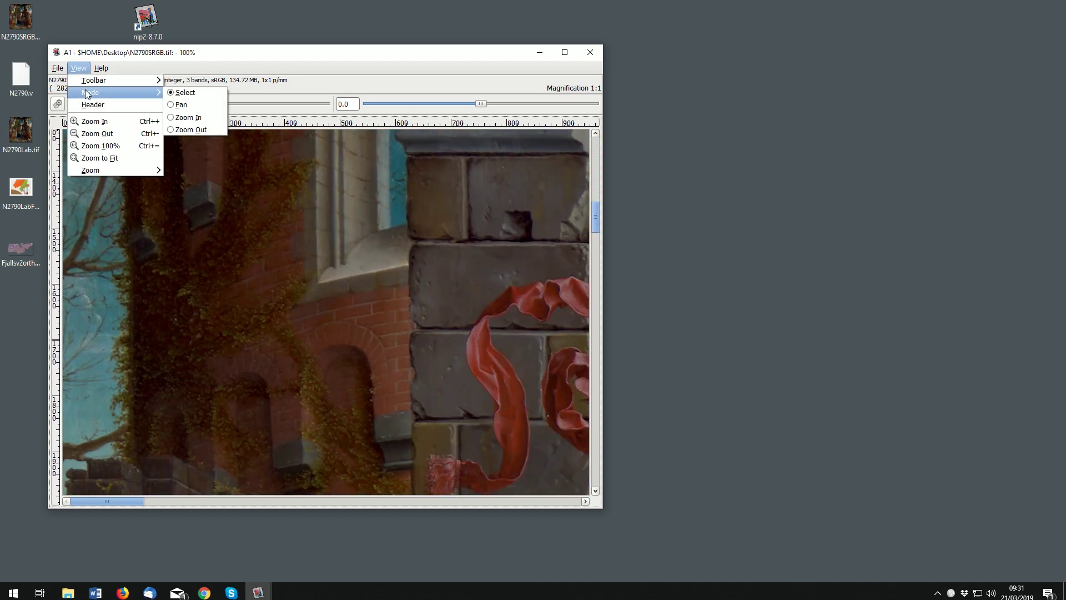
{"action": "left_click", "coordinate": [176, 107]}
{"action": "left_click_drag", "start_coordinate": [398, 319], "coordinate": [214, 185]}
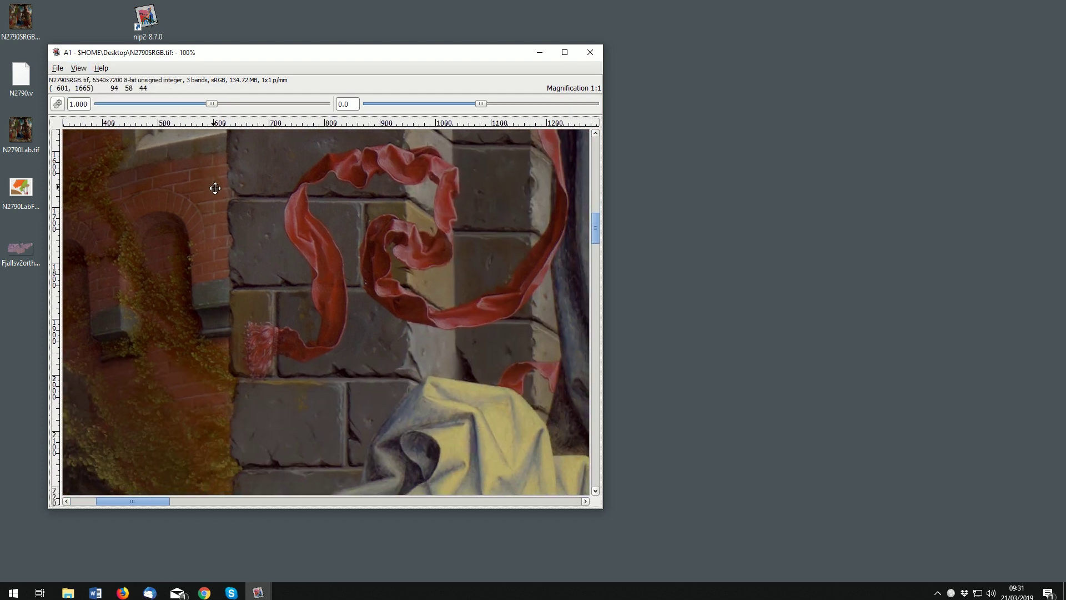
{"action": "left_click_drag", "start_coordinate": [364, 377], "coordinate": [371, 238]}
{"action": "left_click_drag", "start_coordinate": [418, 475], "coordinate": [314, 183]}
{"action": "left_click_drag", "start_coordinate": [295, 332], "coordinate": [319, 159]}
{"action": "left_click_drag", "start_coordinate": [300, 357], "coordinate": [357, 208]}
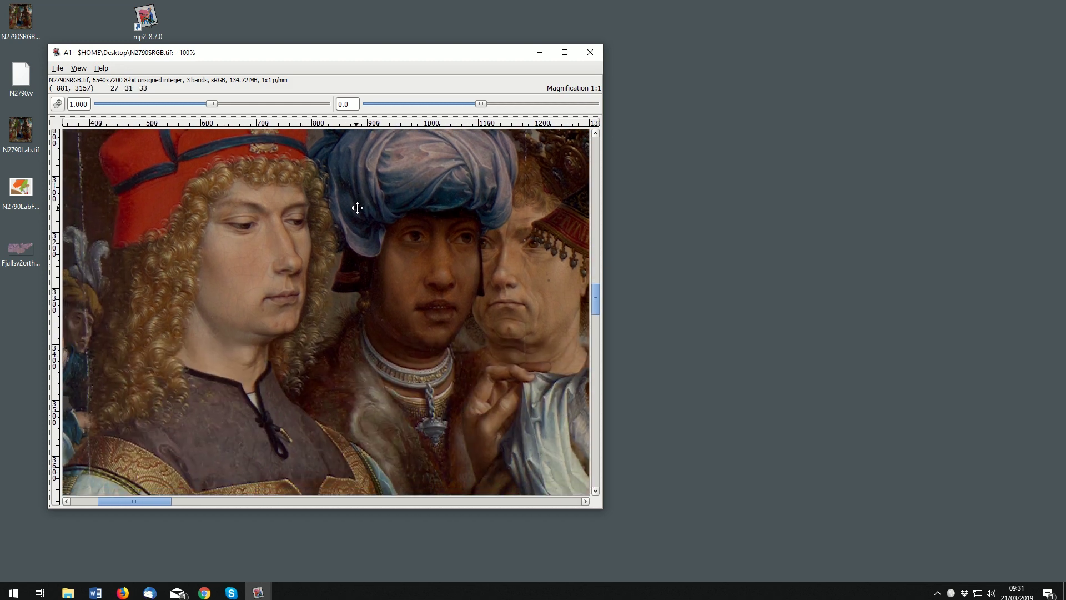
{"action": "left_click_drag", "start_coordinate": [159, 283], "coordinate": [354, 285]}
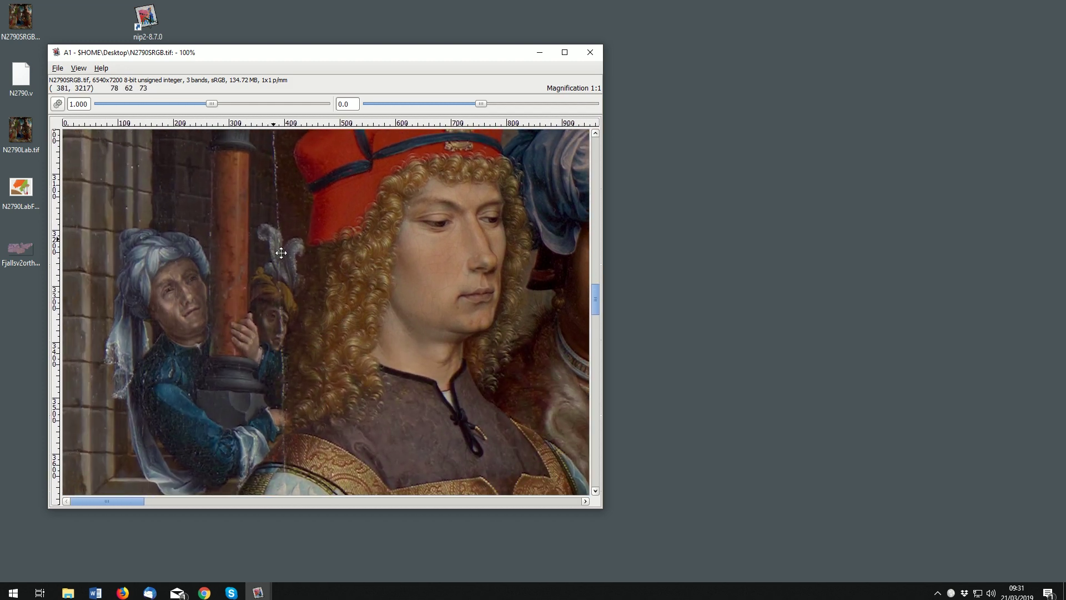
- Zoom to fit, view the Virgin's face at 100%, then move the viewer aside
{"action": "left_click", "coordinate": [78, 68]}
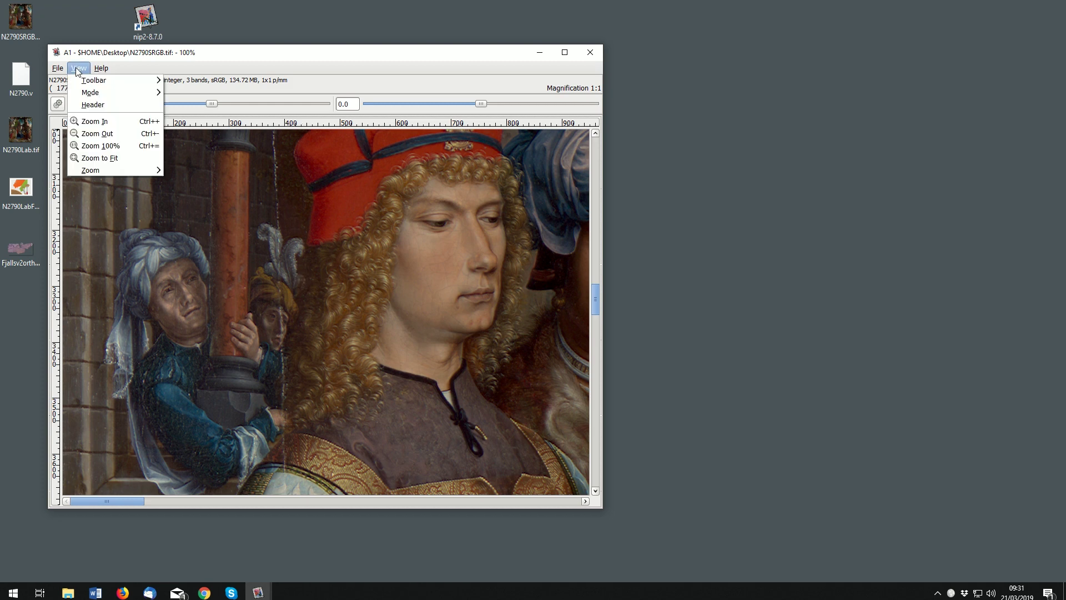
{"action": "left_click", "coordinate": [100, 158]}
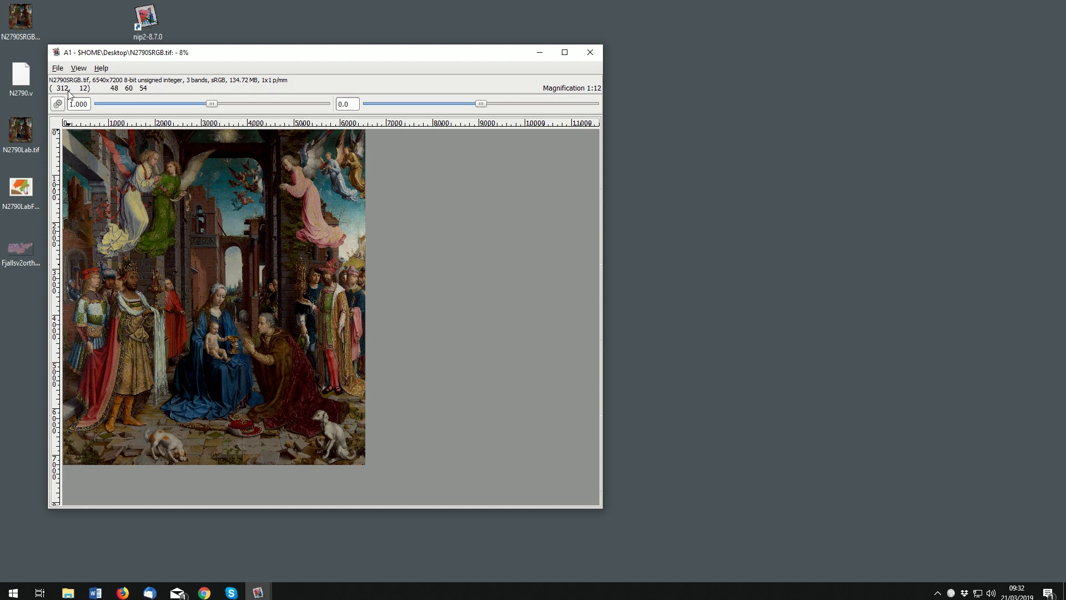
{"action": "key", "text": "1"}
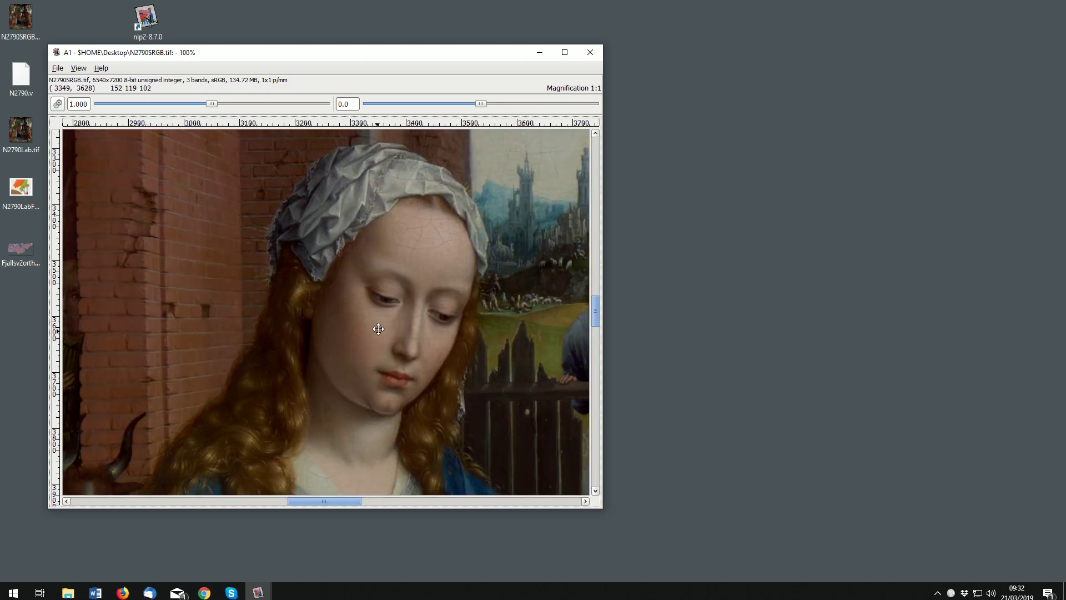
{"action": "left_click_drag", "start_coordinate": [378, 323], "coordinate": [311, 353]}
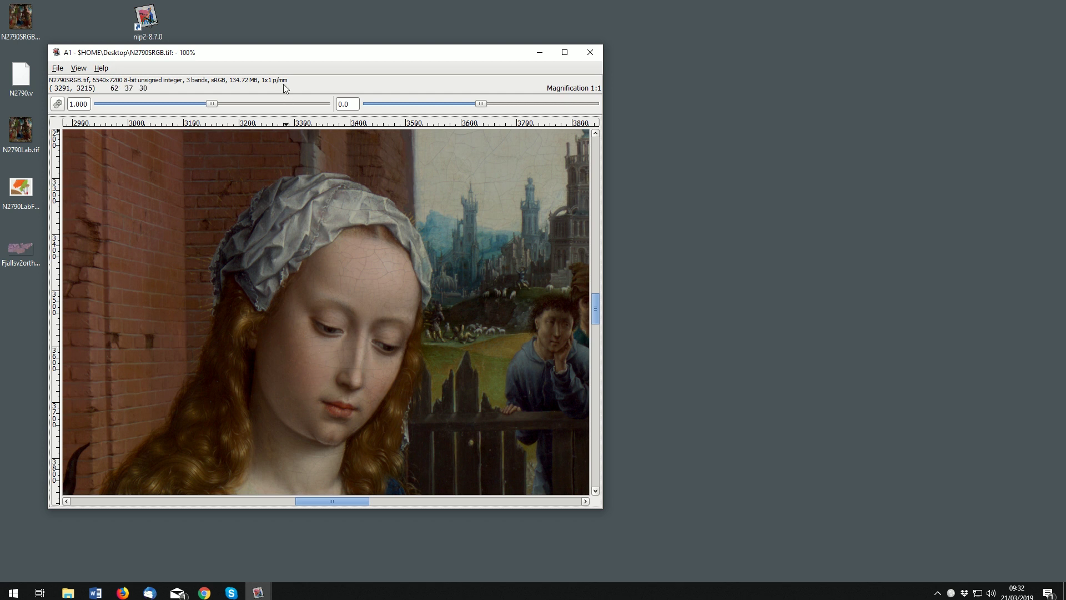
{"action": "left_click_drag", "start_coordinate": [283, 58], "coordinate": [599, 46]}
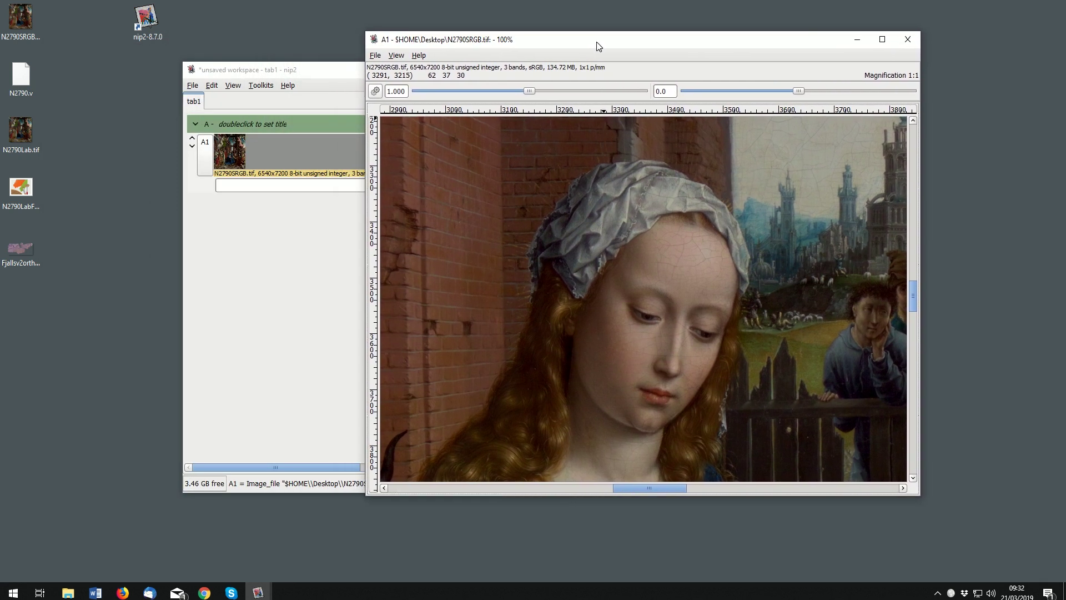
- Apply Convolution > Sobel to A1 to create A2, and inspect A2 in its own viewer
{"action": "left_click_drag", "start_coordinate": [307, 70], "coordinate": [211, 56]}
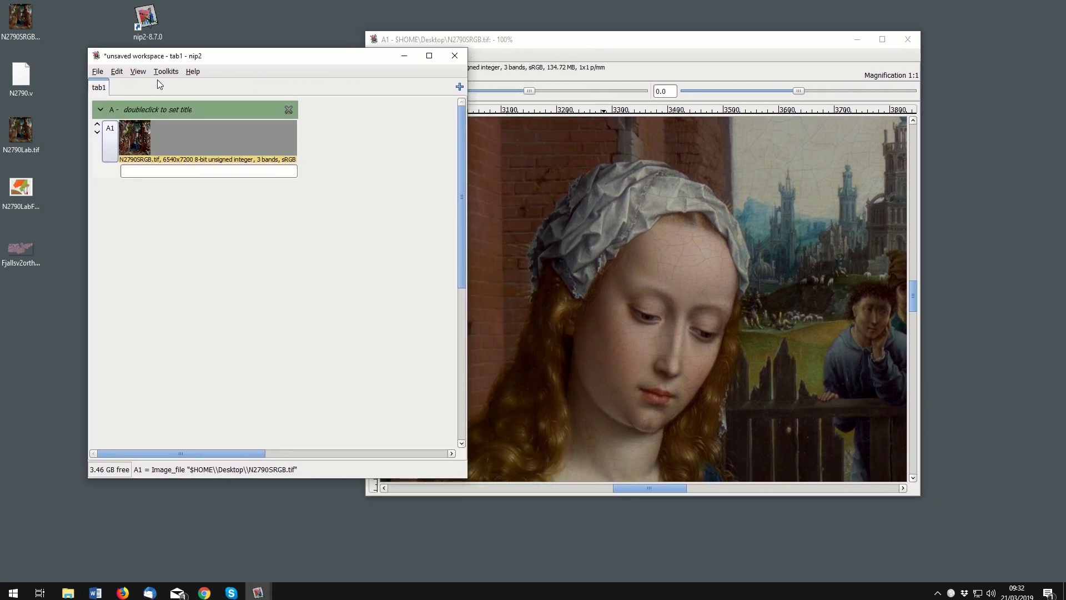
{"action": "left_click", "coordinate": [165, 72]}
{"action": "mouse_move", "coordinate": [181, 112]}
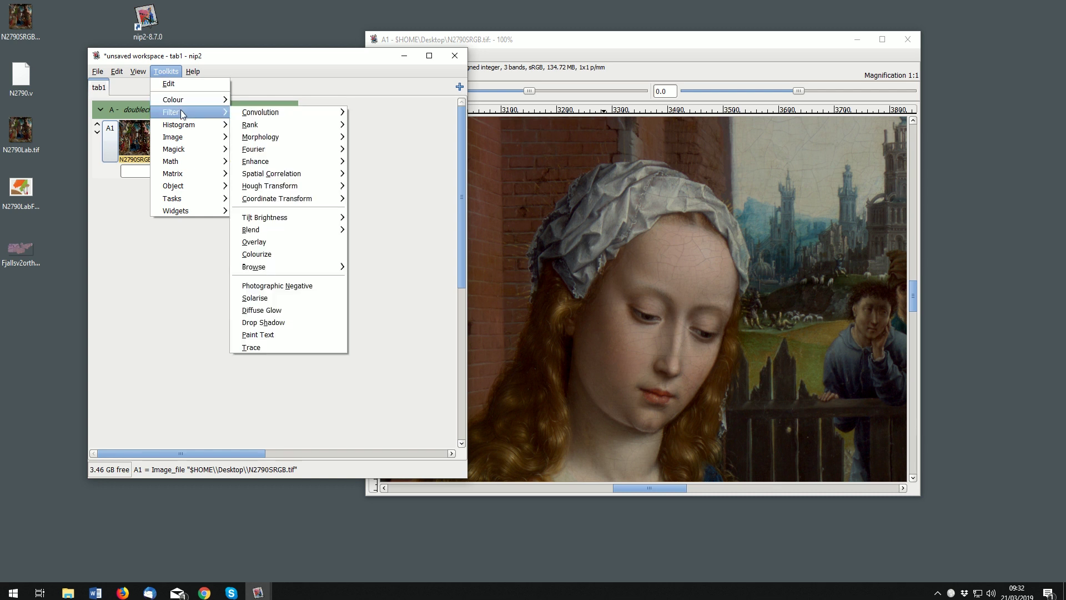
{"action": "mouse_move", "coordinate": [272, 113]}
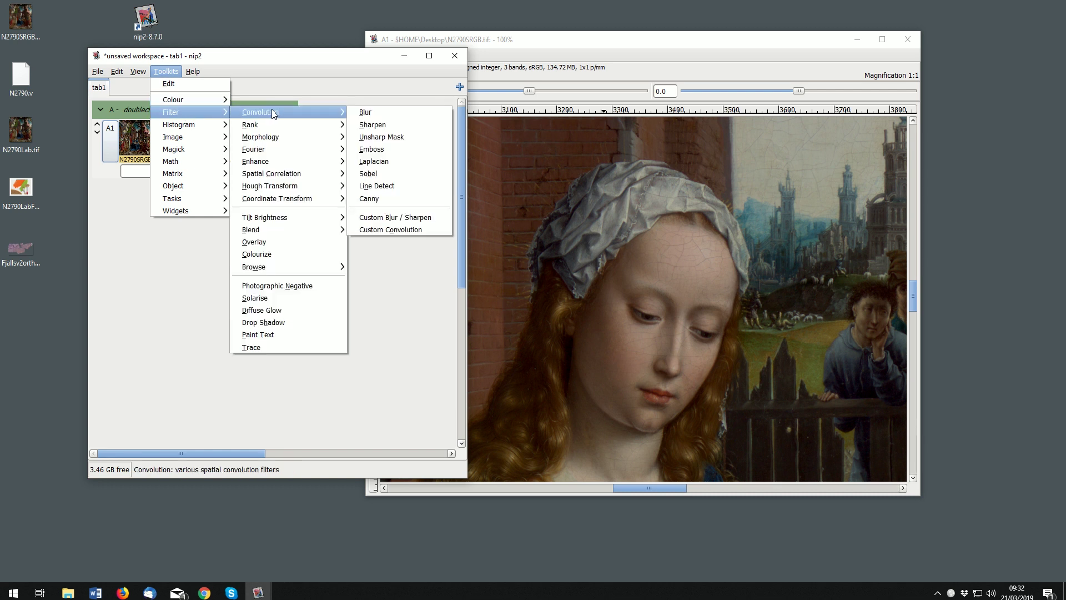
{"action": "left_click", "coordinate": [382, 178]}
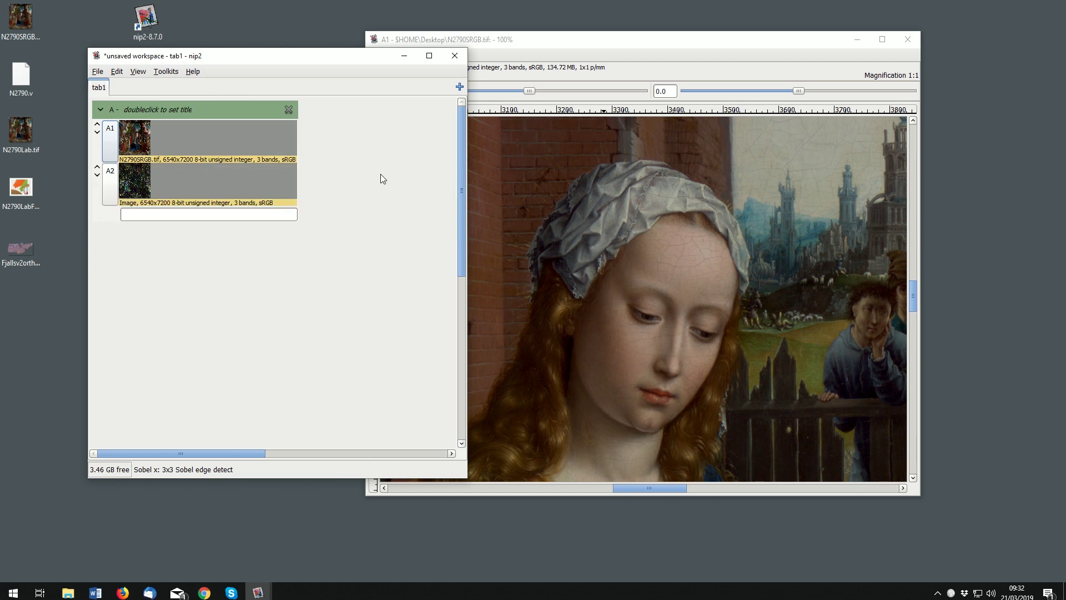
{"action": "double_click", "coordinate": [110, 188]}
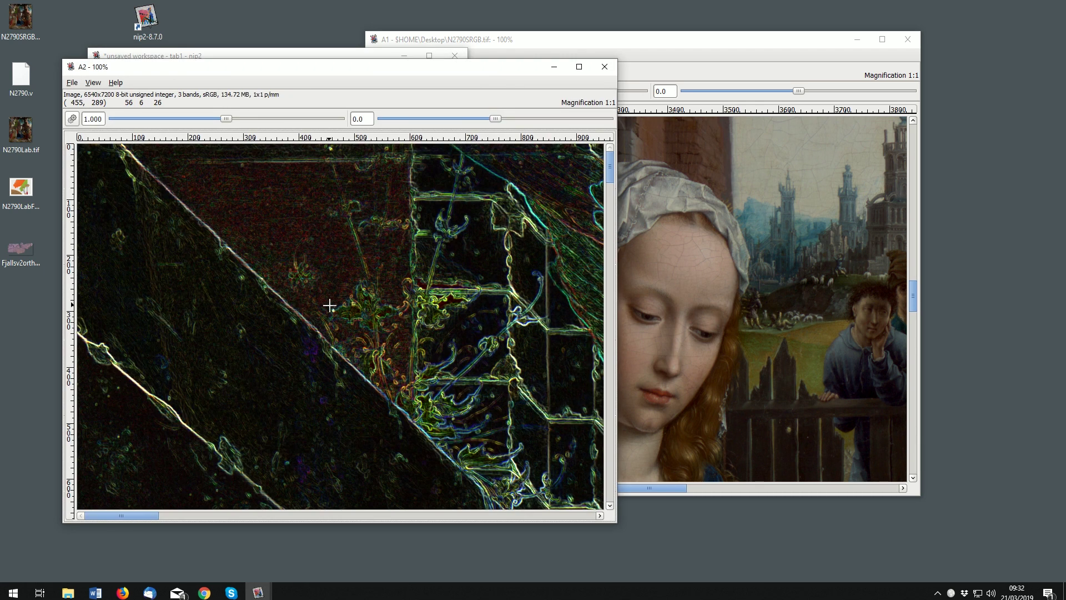
{"action": "scroll", "coordinate": [613, 180], "scroll_direction": "down", "scroll_amount": 20}
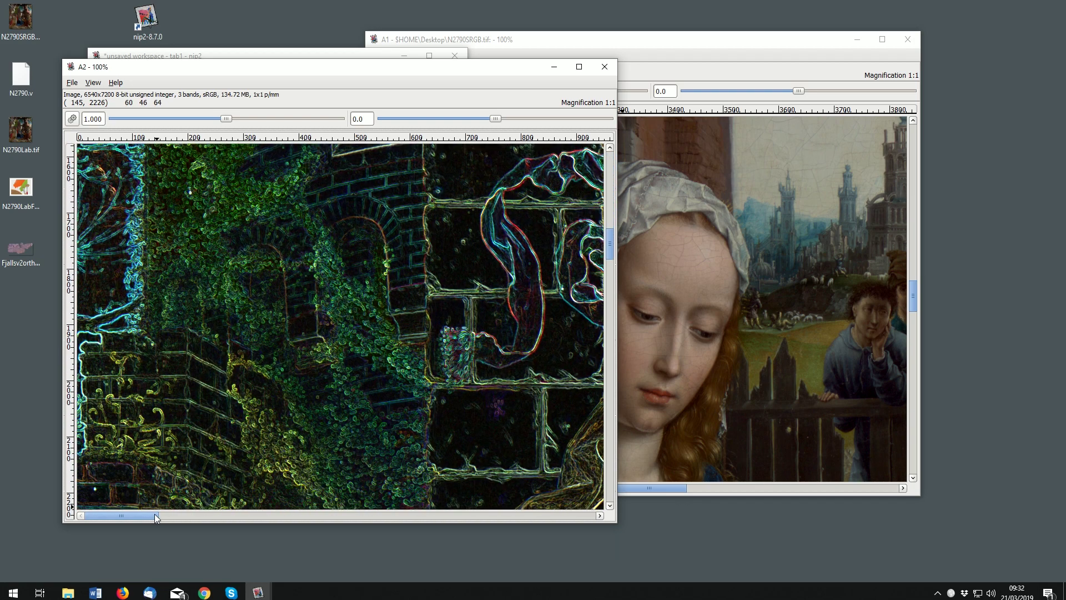
{"action": "left_click_drag", "start_coordinate": [157, 516], "coordinate": [383, 532]}
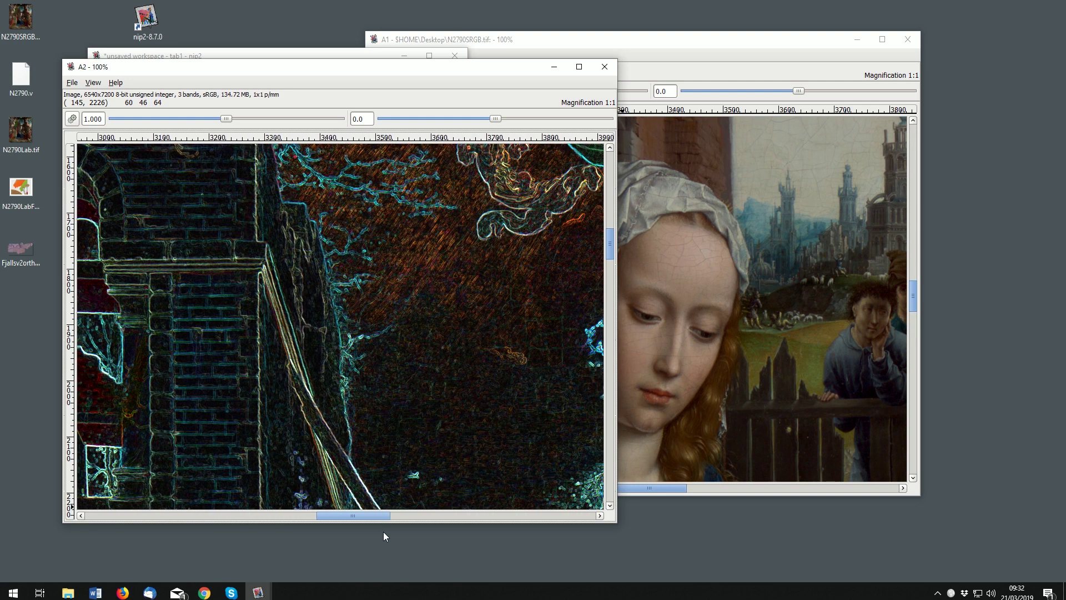
- Close the Sobel viewer and bring the A1 viewer forward, centred on the face
{"action": "left_click", "coordinate": [605, 67]}
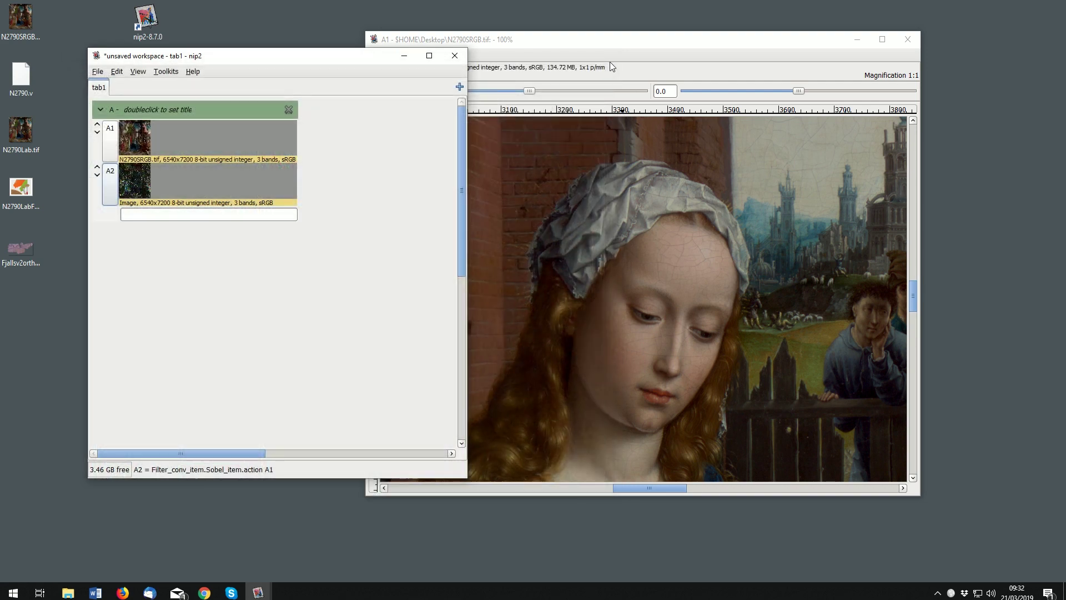
{"action": "left_click", "coordinate": [560, 39]}
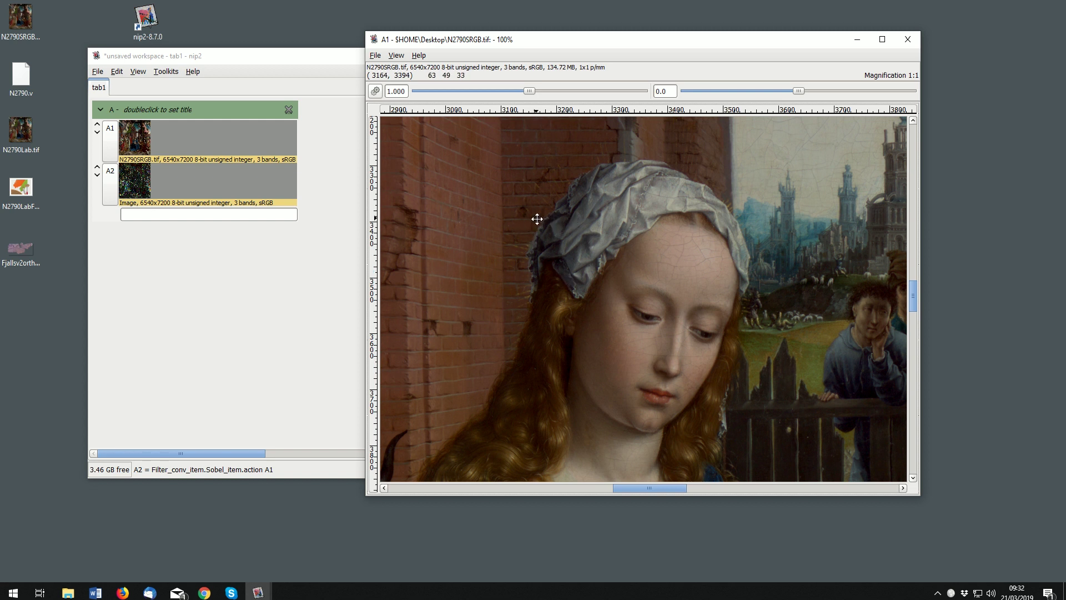
{"action": "left_click_drag", "start_coordinate": [537, 217], "coordinate": [571, 246]}
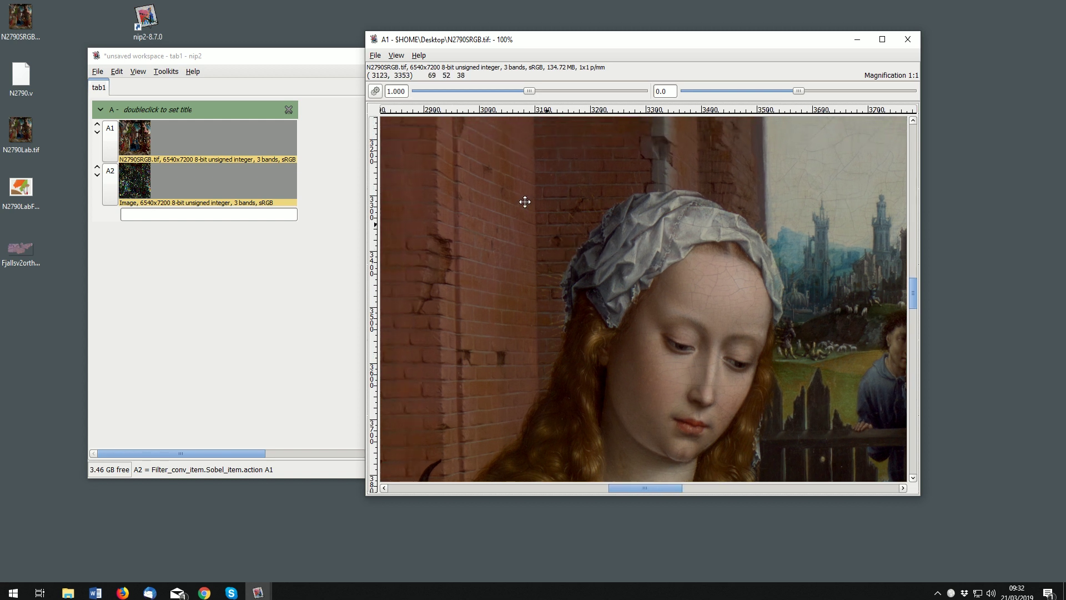
- In Select mode, drag a rectangle over the Virgin's face to create region A3
{"action": "left_click", "coordinate": [397, 56]}
{"action": "mouse_move", "coordinate": [411, 79]}
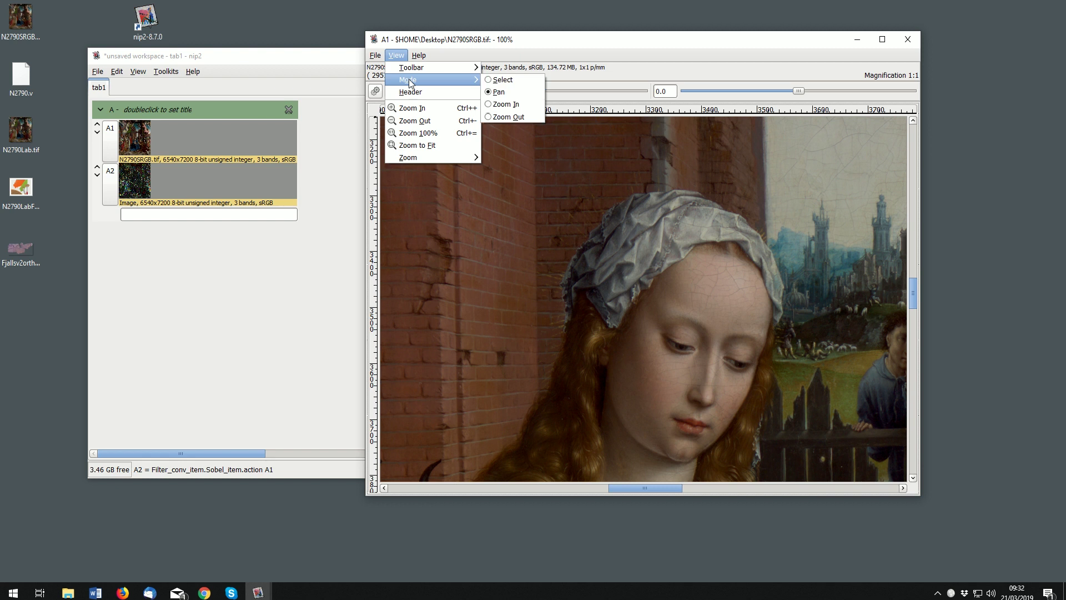
{"action": "left_click", "coordinate": [502, 80]}
{"action": "left_click_drag", "start_coordinate": [549, 204], "coordinate": [773, 434]}
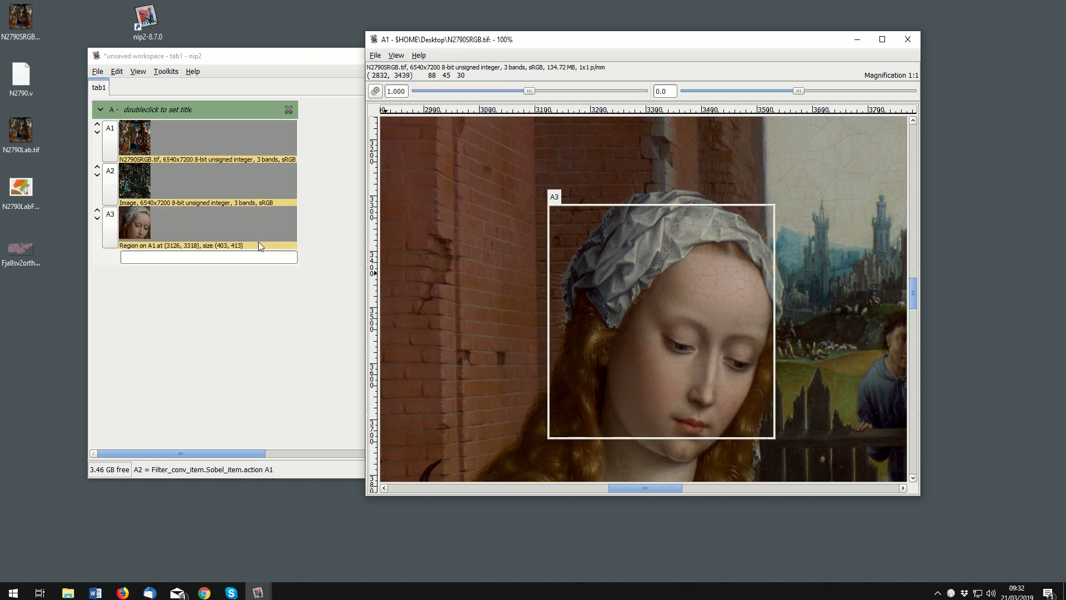
{"action": "mouse_move", "coordinate": [113, 231]}
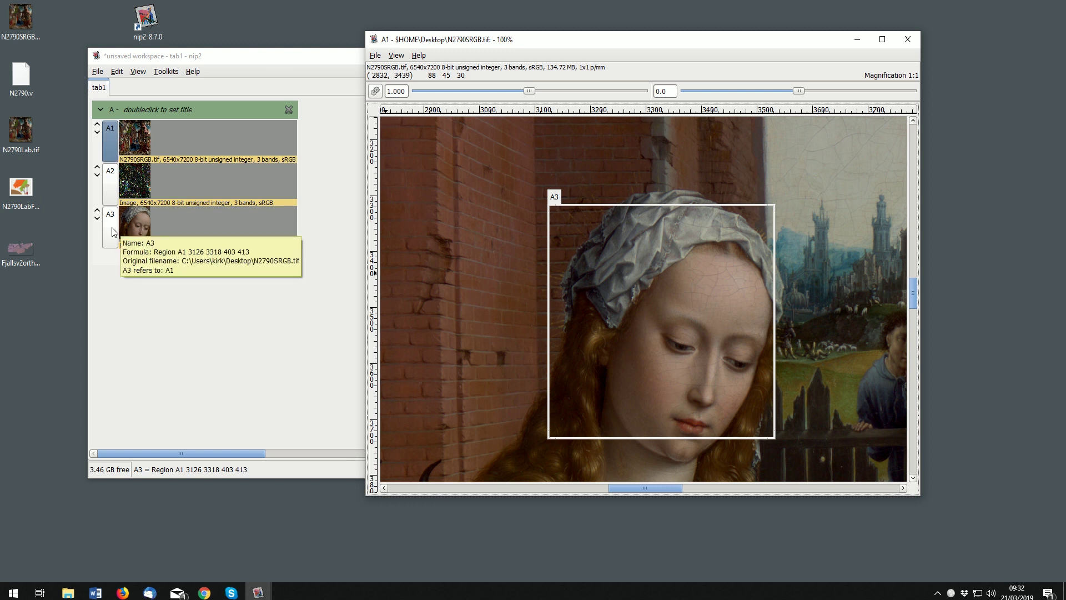
- Apply the Laplacian convolution filter to region A3 as A4 and open A4's viewer
{"action": "left_click", "coordinate": [169, 71]}
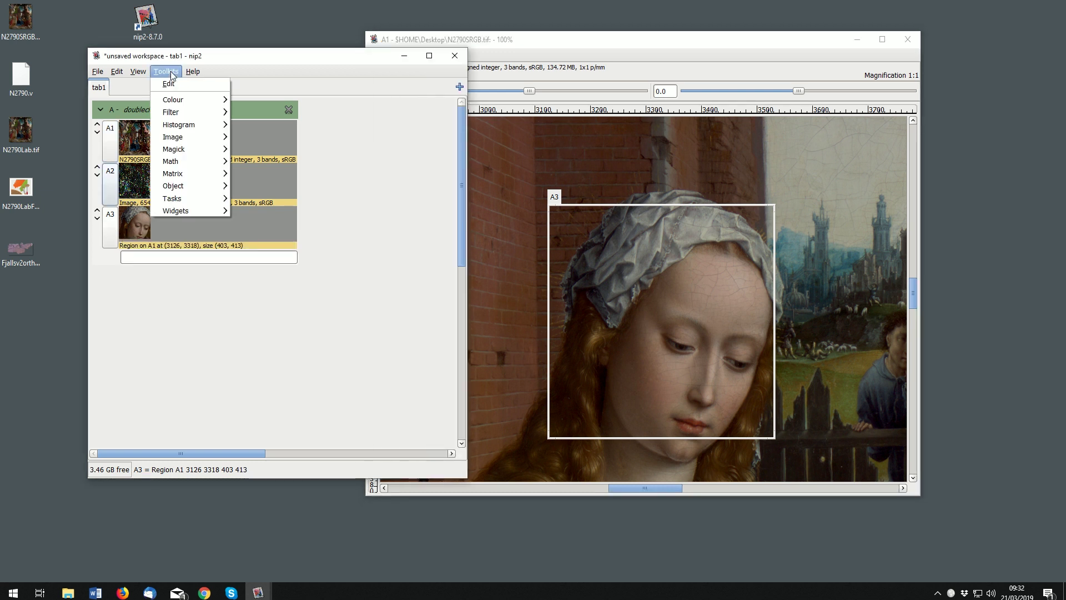
{"action": "mouse_move", "coordinate": [179, 100]}
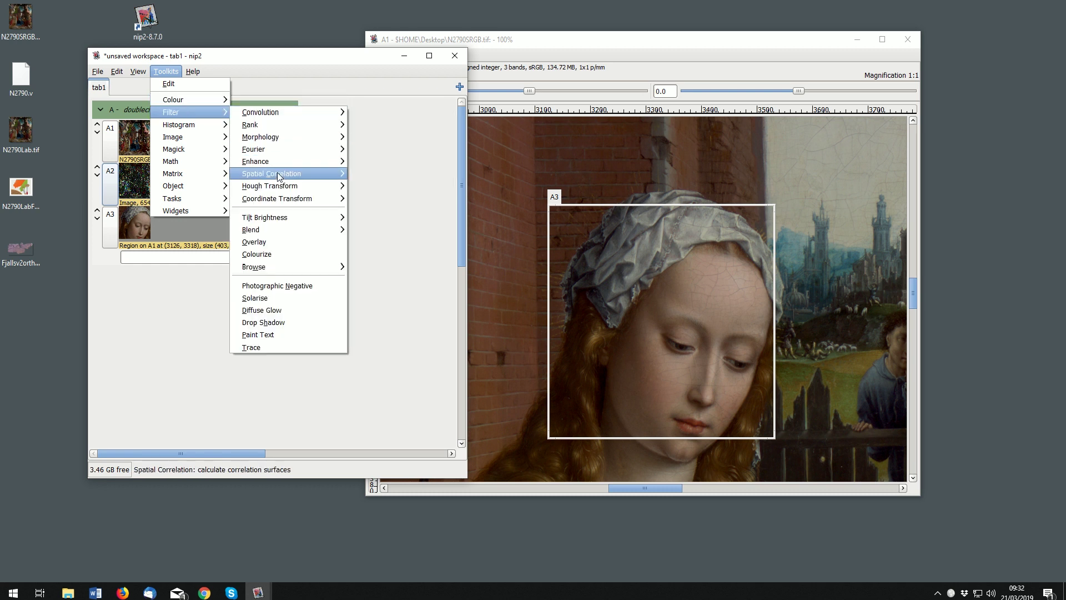
{"action": "mouse_move", "coordinate": [279, 177]}
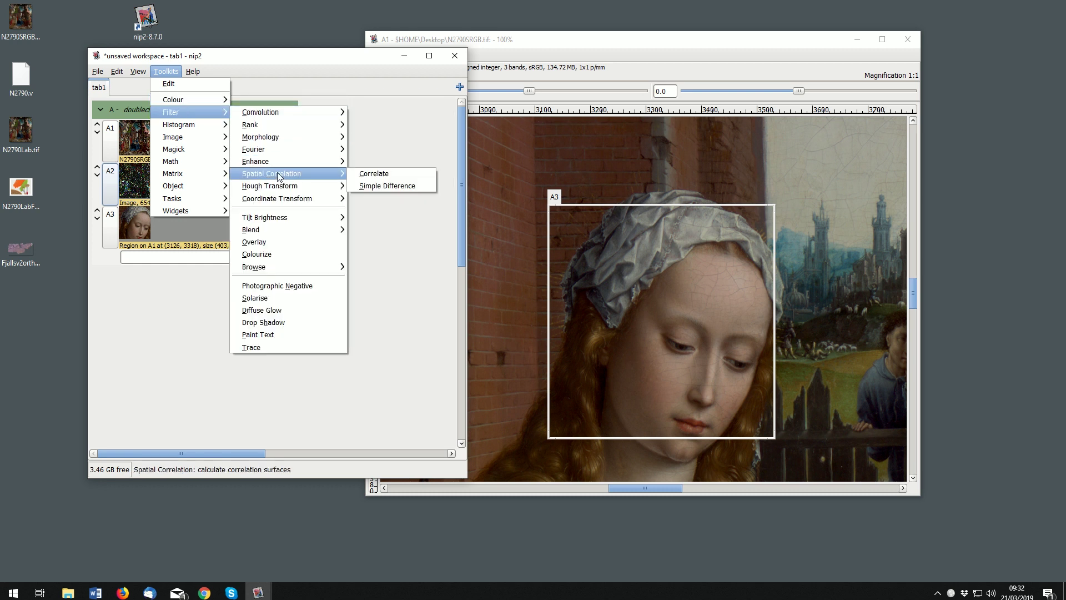
{"action": "mouse_move", "coordinate": [274, 114]}
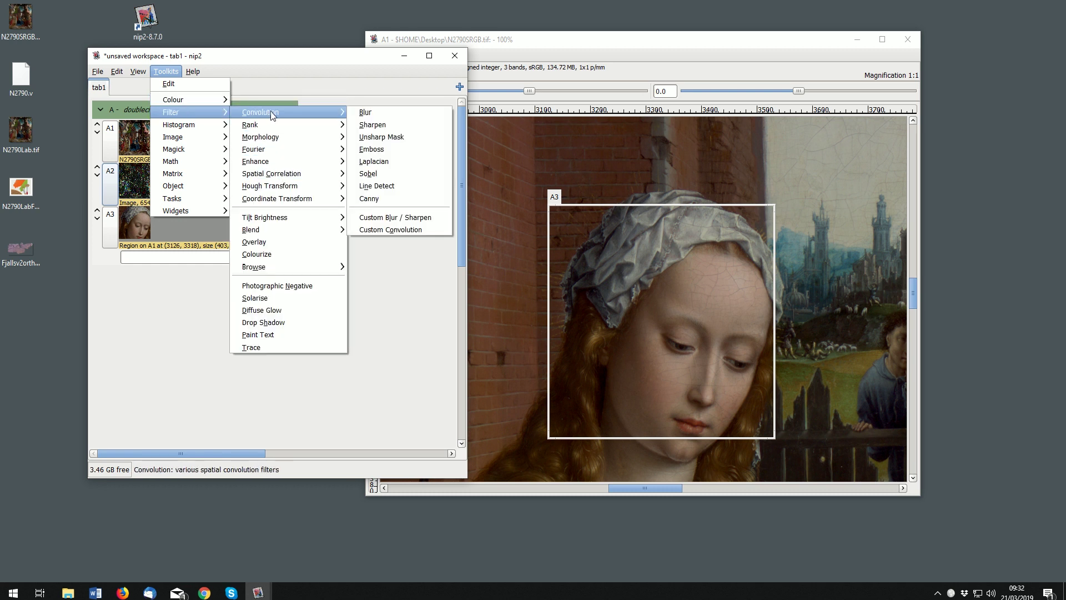
{"action": "left_click", "coordinate": [382, 162]}
{"action": "double_click", "coordinate": [135, 268]}
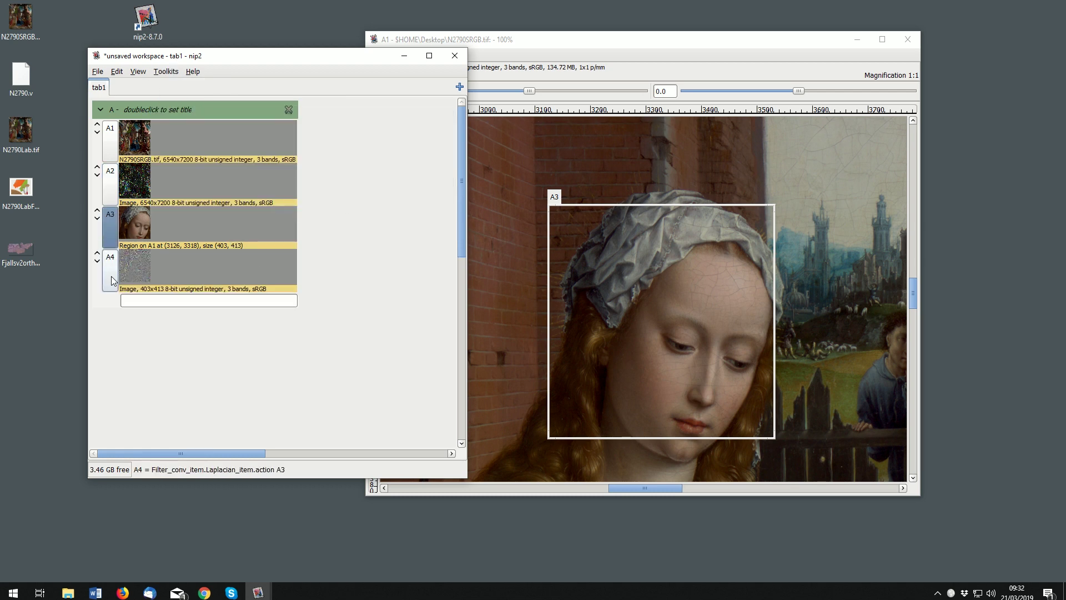
{"action": "left_click_drag", "start_coordinate": [193, 89], "coordinate": [295, 290]}
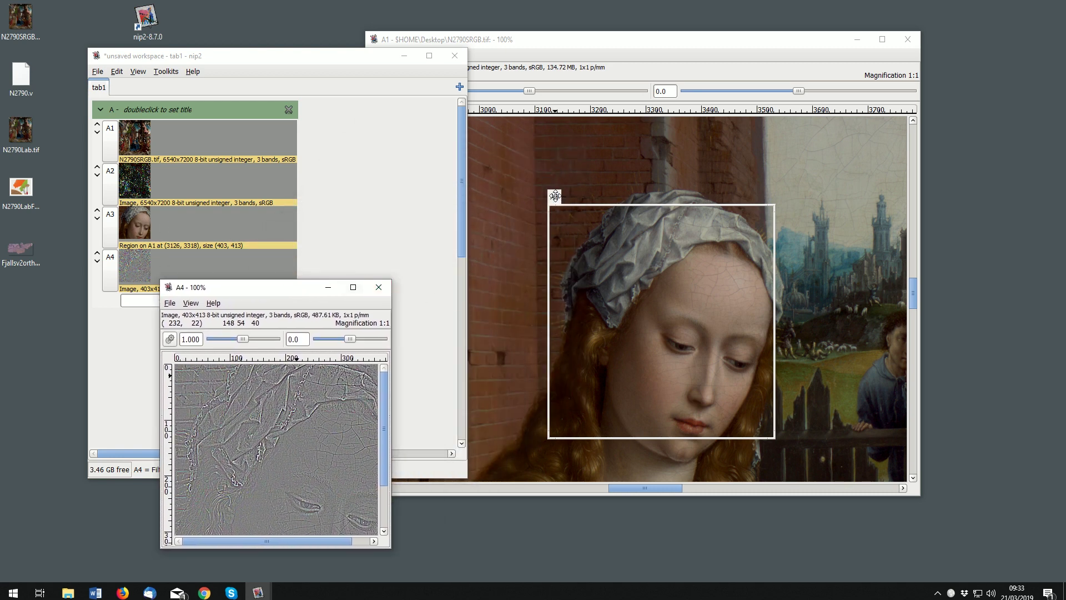
- Move and resize region A3 to 542x531 at (3033, 3290), updating A4
{"action": "left_click_drag", "start_coordinate": [555, 196], "coordinate": [581, 246]}
{"action": "left_click_drag", "start_coordinate": [279, 291], "coordinate": [259, 283]}
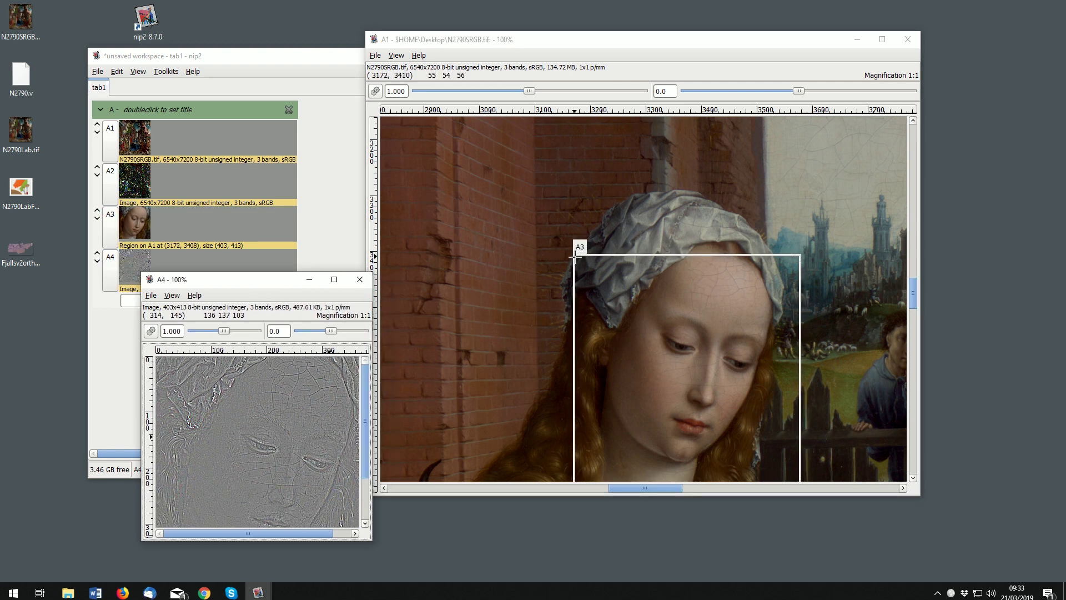
{"action": "left_click_drag", "start_coordinate": [576, 255], "coordinate": [497, 190]}
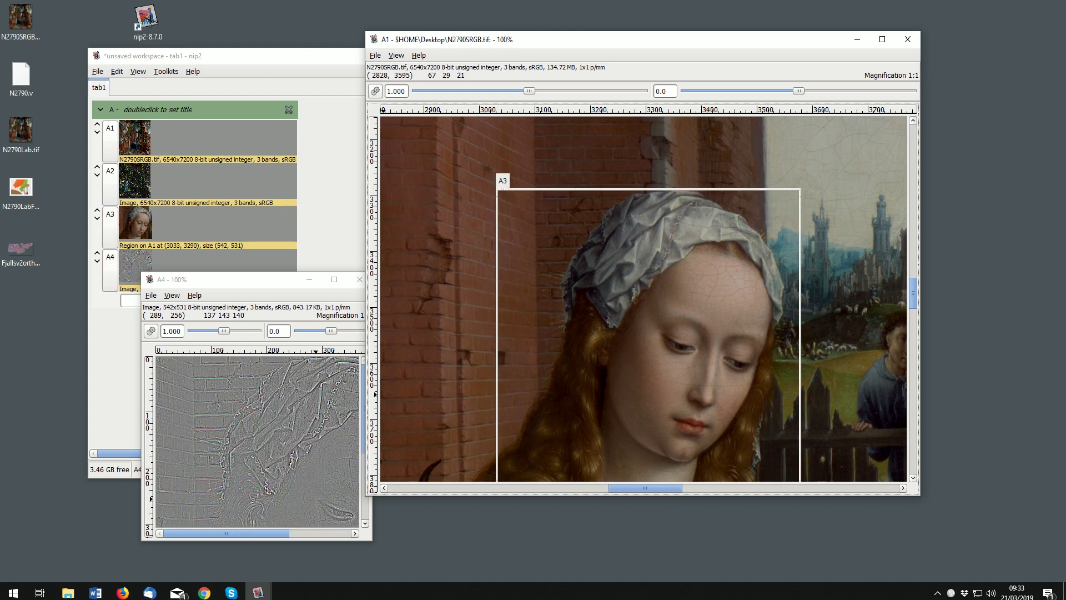
{"action": "left_click_drag", "start_coordinate": [284, 533], "coordinate": [318, 533]}
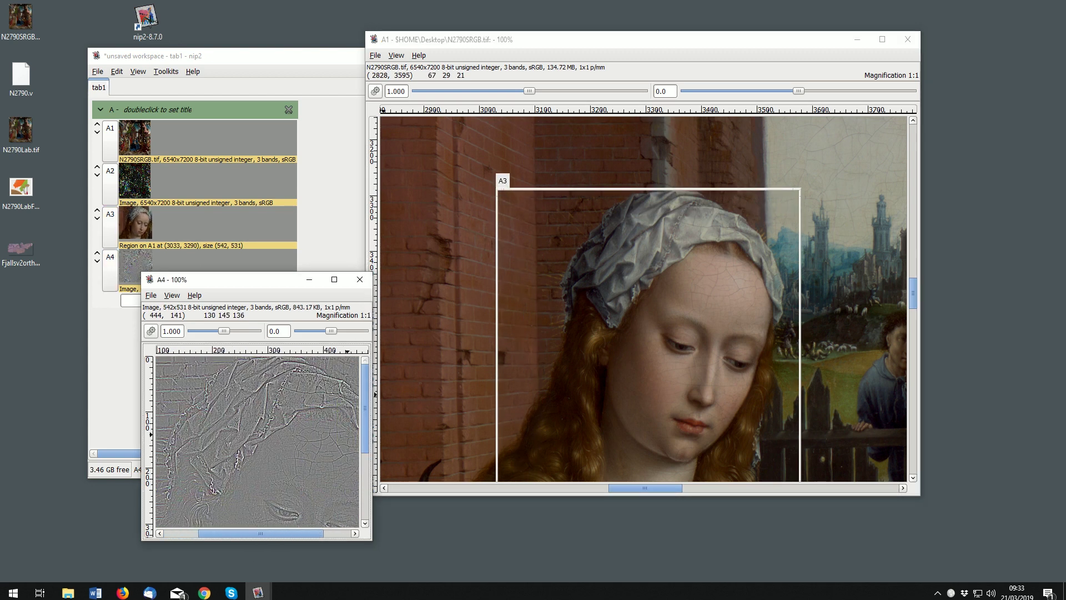
{"action": "left_click_drag", "start_coordinate": [365, 430], "coordinate": [365, 483]}
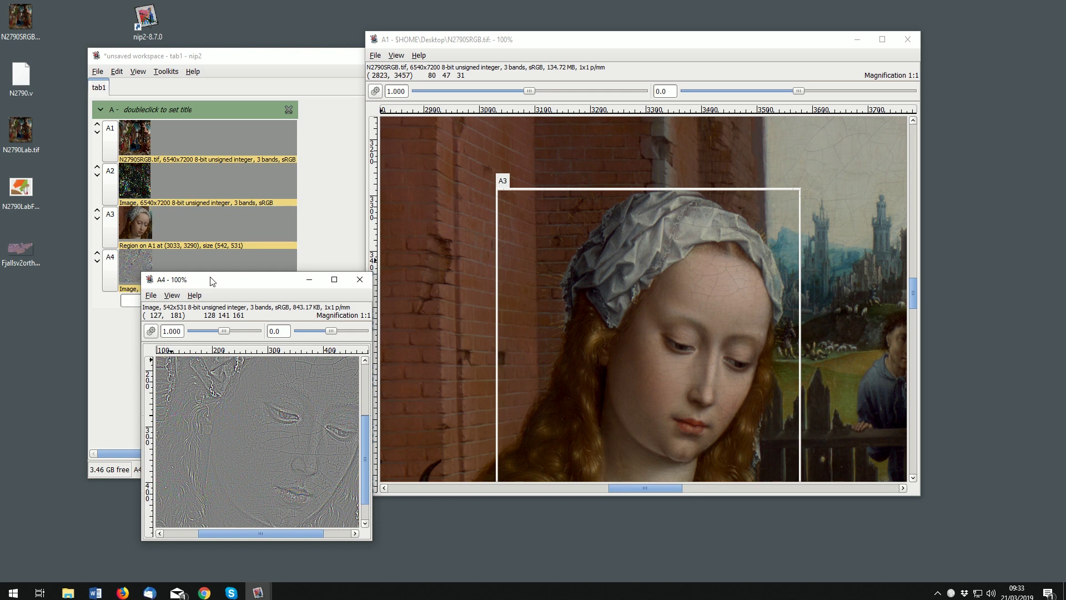
{"action": "left_click_drag", "start_coordinate": [213, 281], "coordinate": [356, 300]}
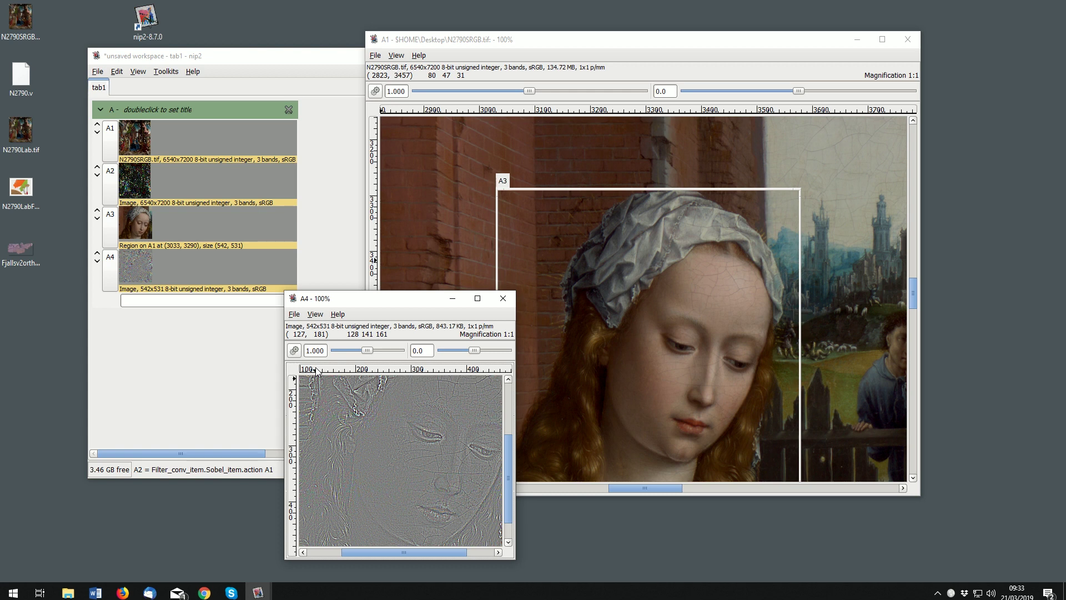
{"action": "left_click", "coordinate": [179, 334]}
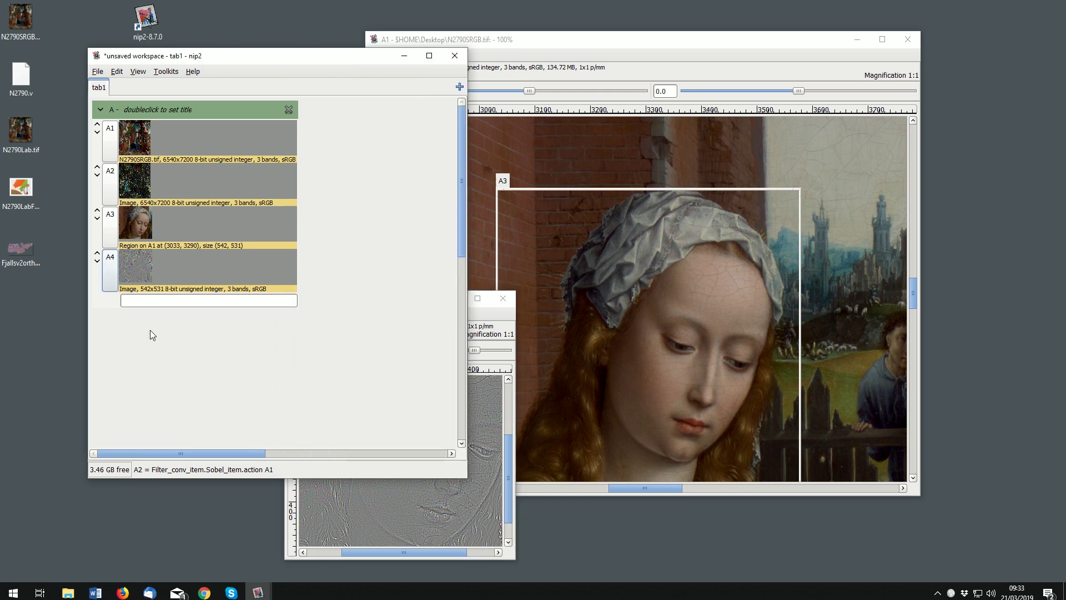
- Load the 32-bit Lab float image N2790LabFloats.tif as A5 and open it in a viewer
{"action": "left_click", "coordinate": [97, 72]}
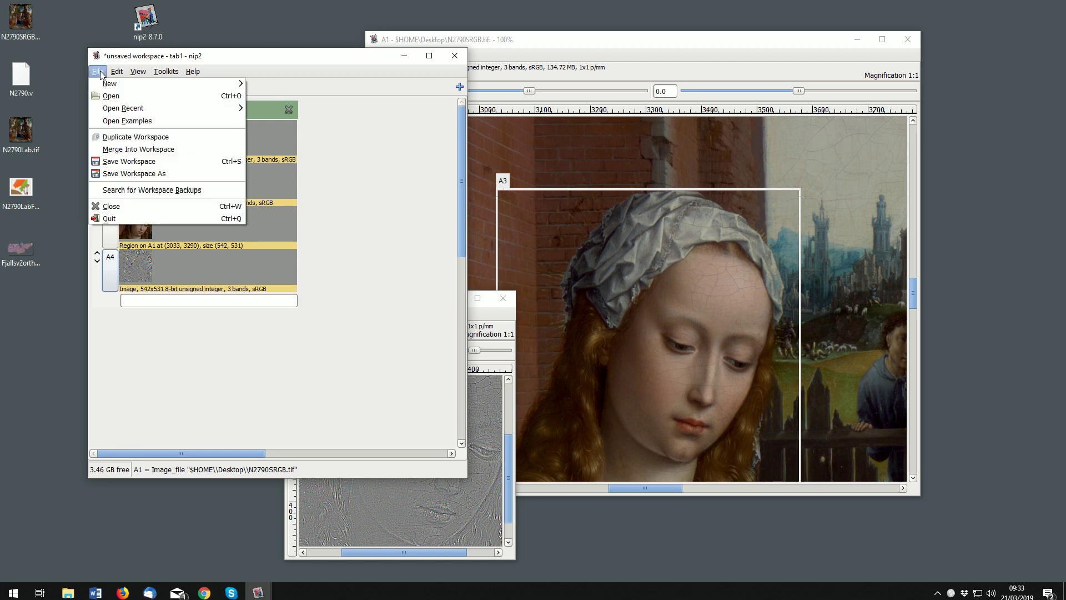
{"action": "left_click", "coordinate": [106, 98]}
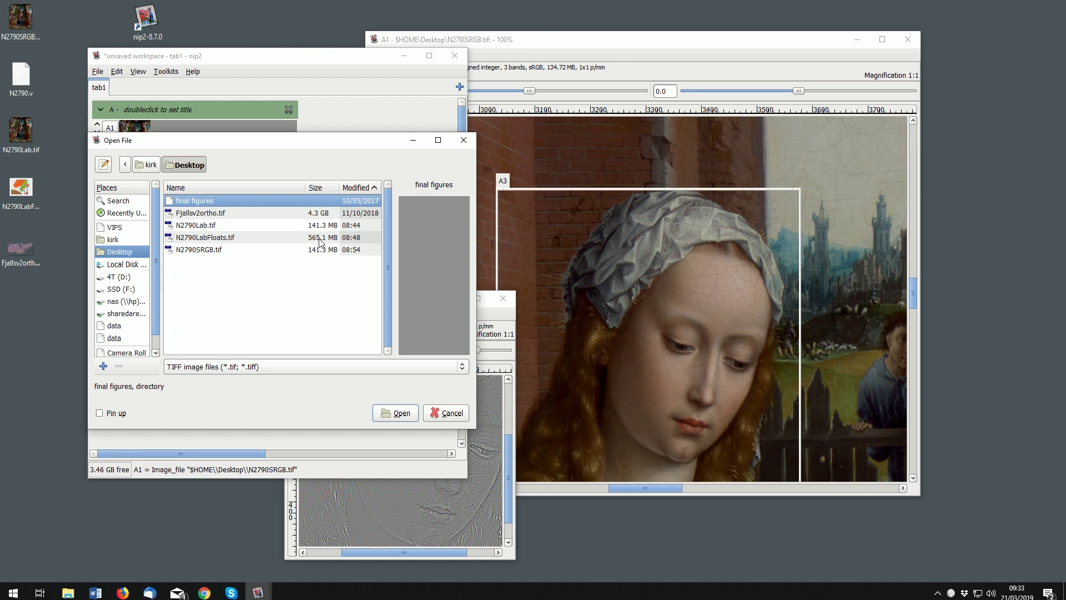
{"action": "left_click", "coordinate": [201, 239]}
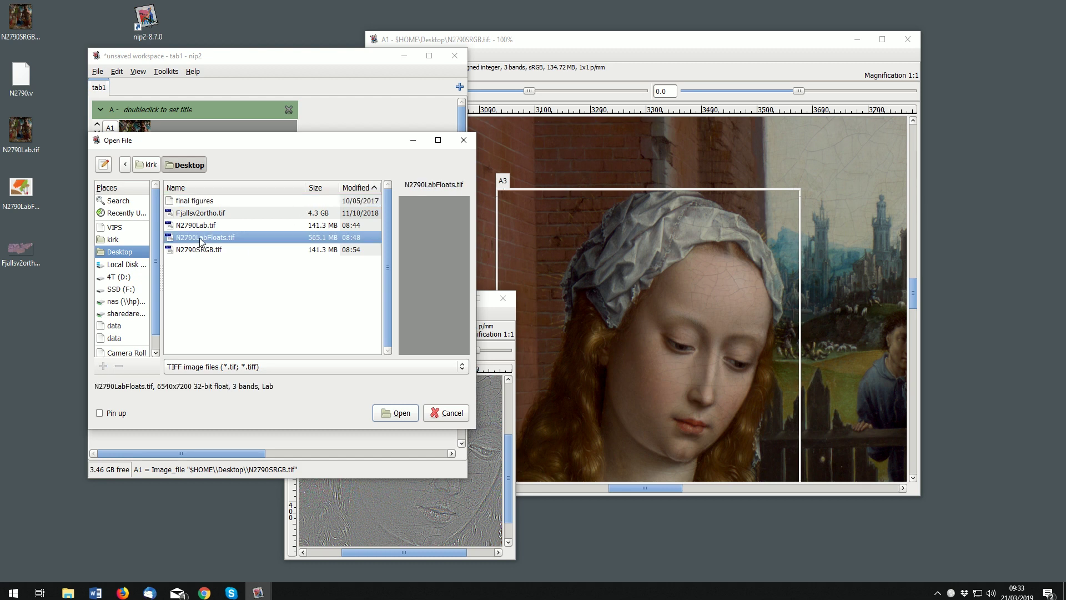
{"action": "left_click", "coordinate": [402, 415]}
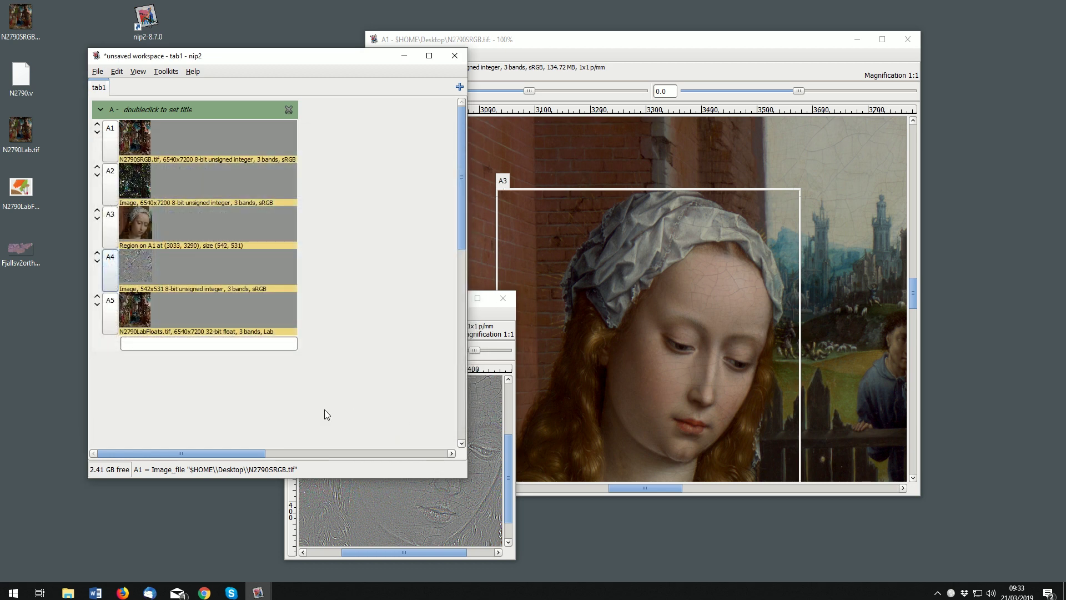
{"action": "double_click", "coordinate": [120, 323]}
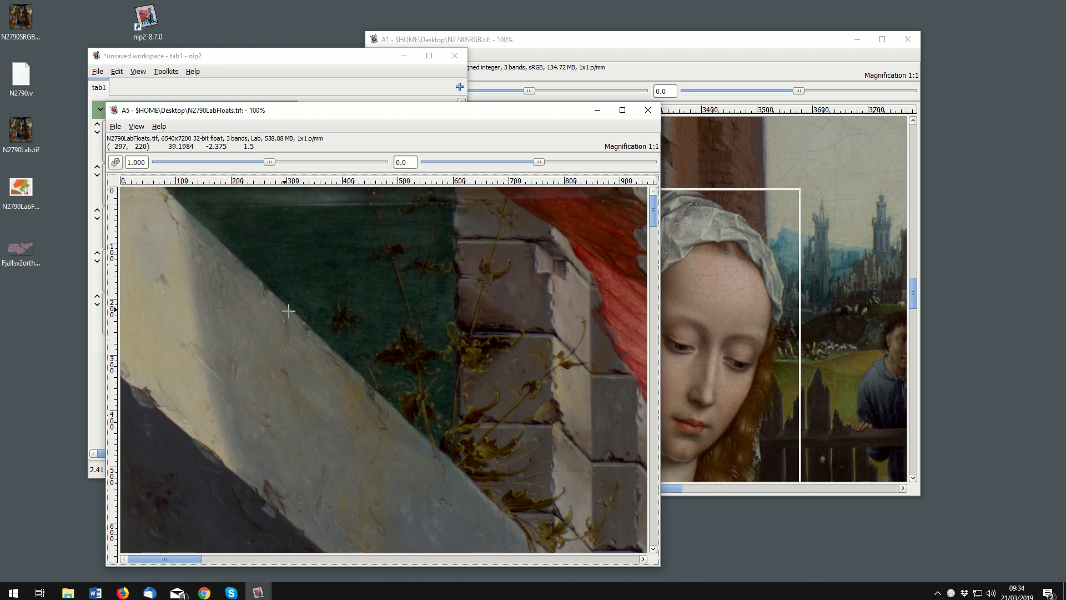
{"action": "left_click_drag", "start_coordinate": [654, 219], "coordinate": [654, 302]}
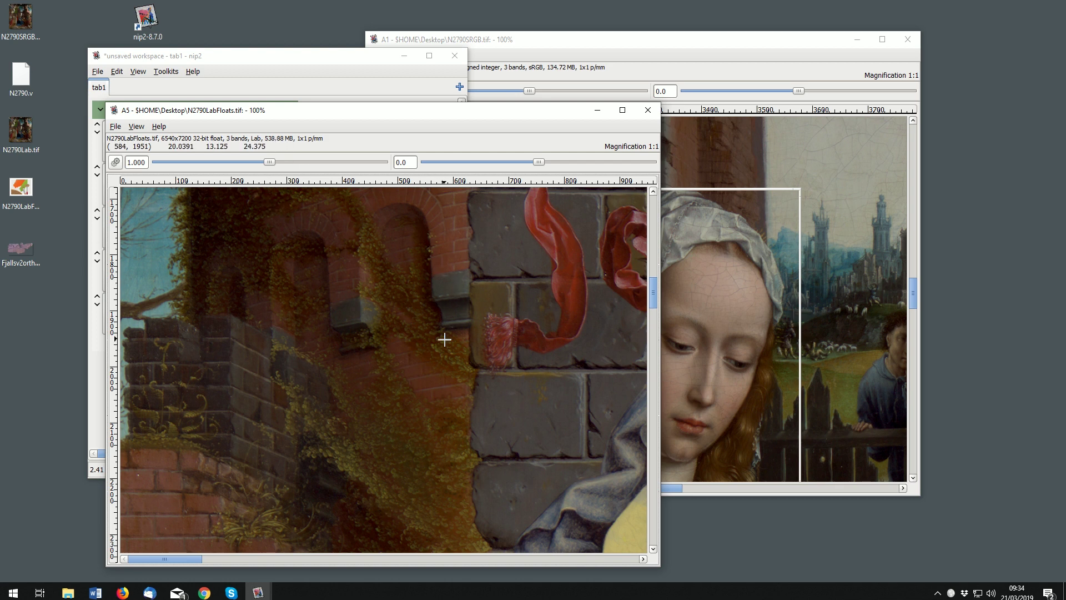
{"action": "left_click_drag", "start_coordinate": [296, 114], "coordinate": [324, 48]}
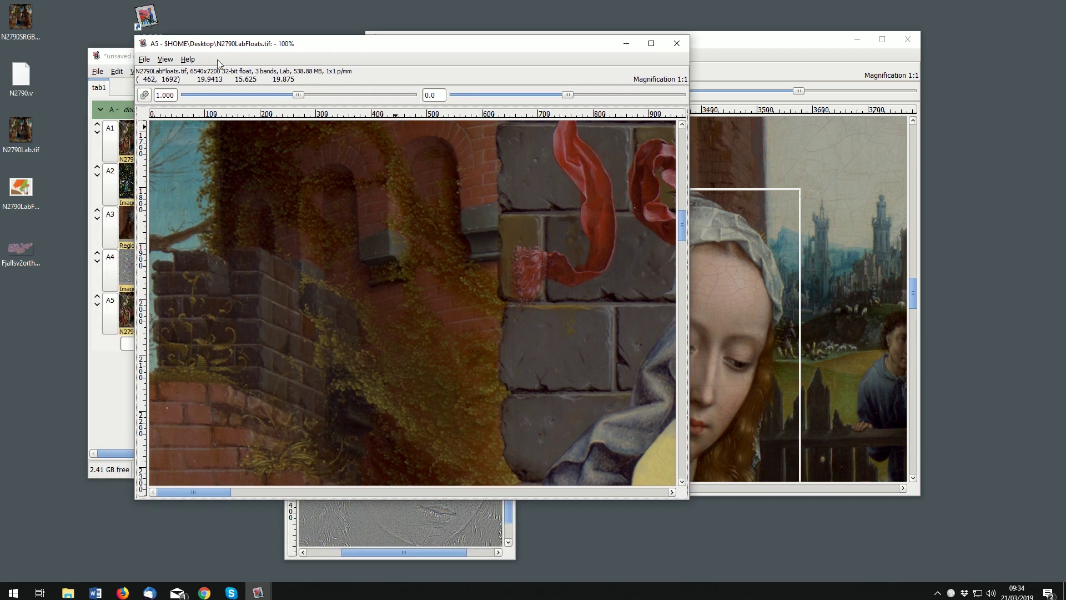
{"action": "left_click_drag", "start_coordinate": [230, 48], "coordinate": [435, 139]}
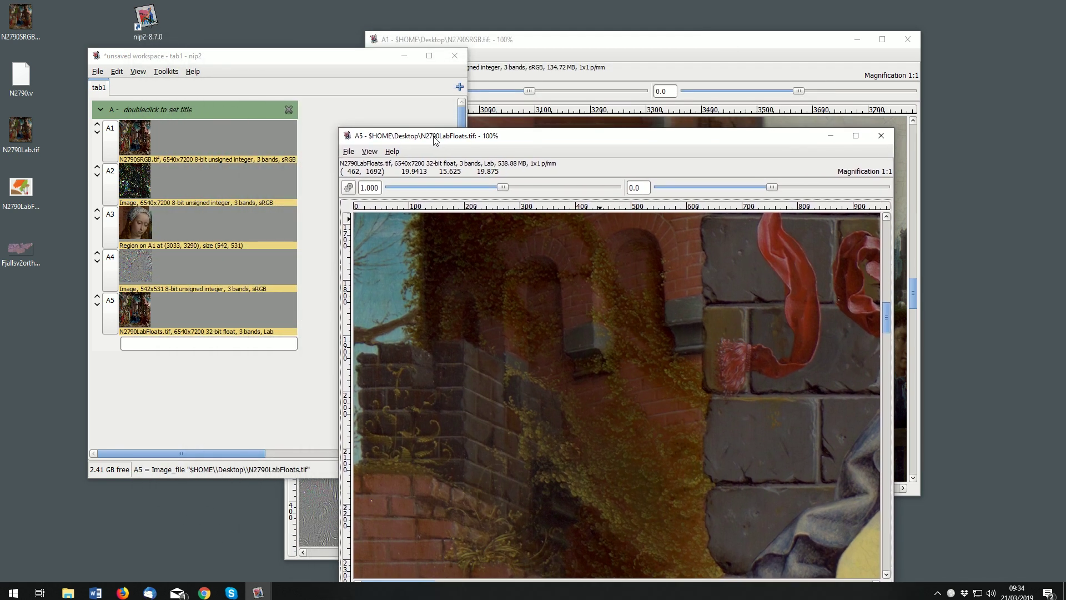
{"action": "left_click", "coordinate": [206, 61]}
- Convert A5 to LCh with Colour > Colourspace > LCh, creating A6
{"action": "left_click", "coordinate": [171, 73]}
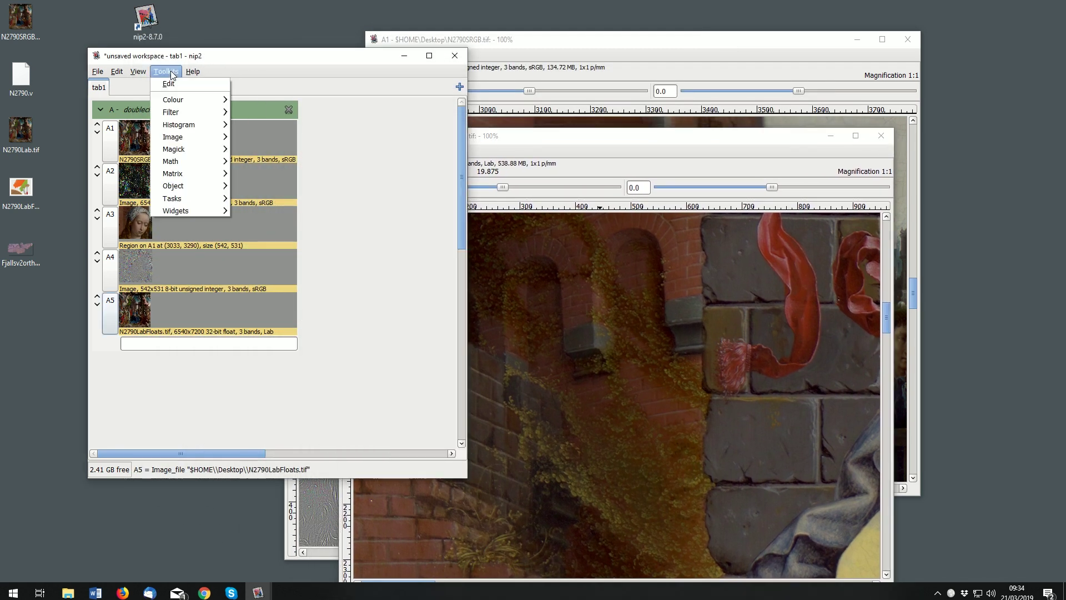
{"action": "mouse_move", "coordinate": [177, 99]}
{"action": "mouse_move", "coordinate": [287, 136]}
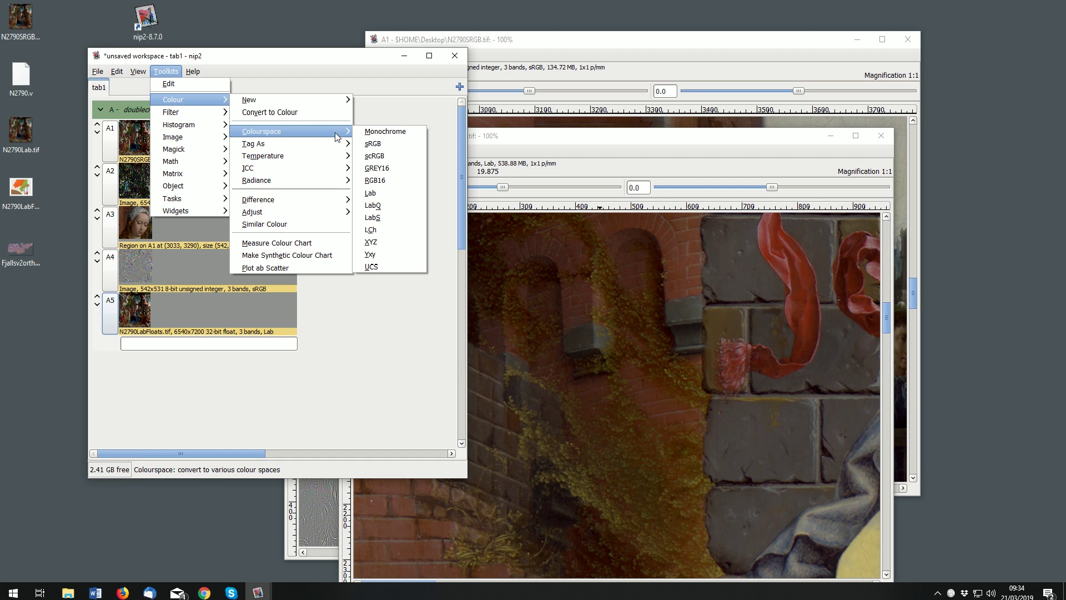
{"action": "left_click", "coordinate": [381, 228]}
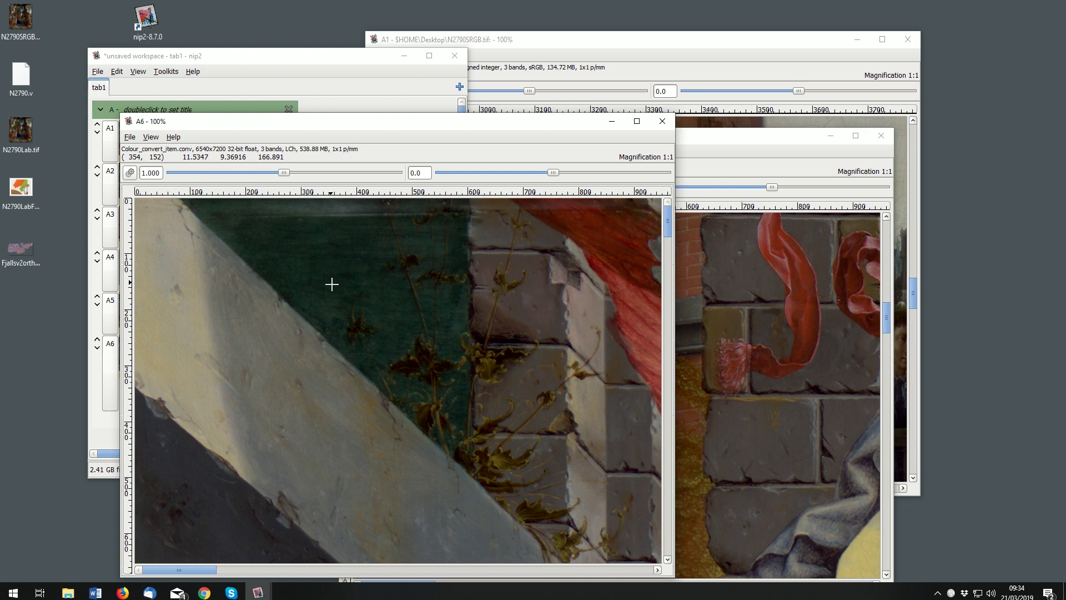
- Close the A6, A5, A4 and A1 viewer windows
{"action": "left_click", "coordinate": [663, 121]}
{"action": "left_click", "coordinate": [882, 137]}
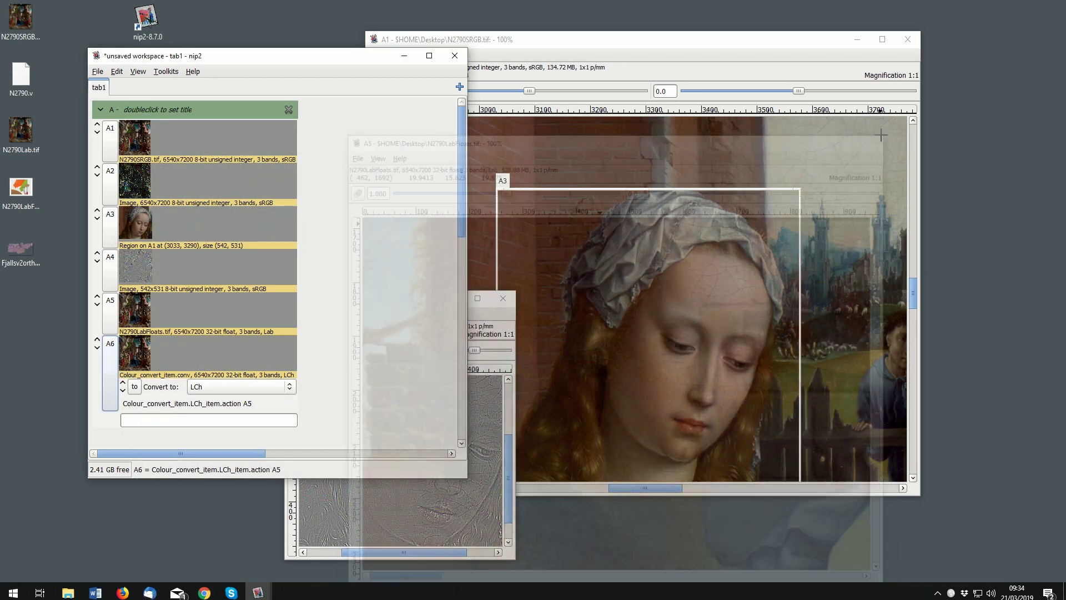
{"action": "left_click", "coordinate": [503, 299]}
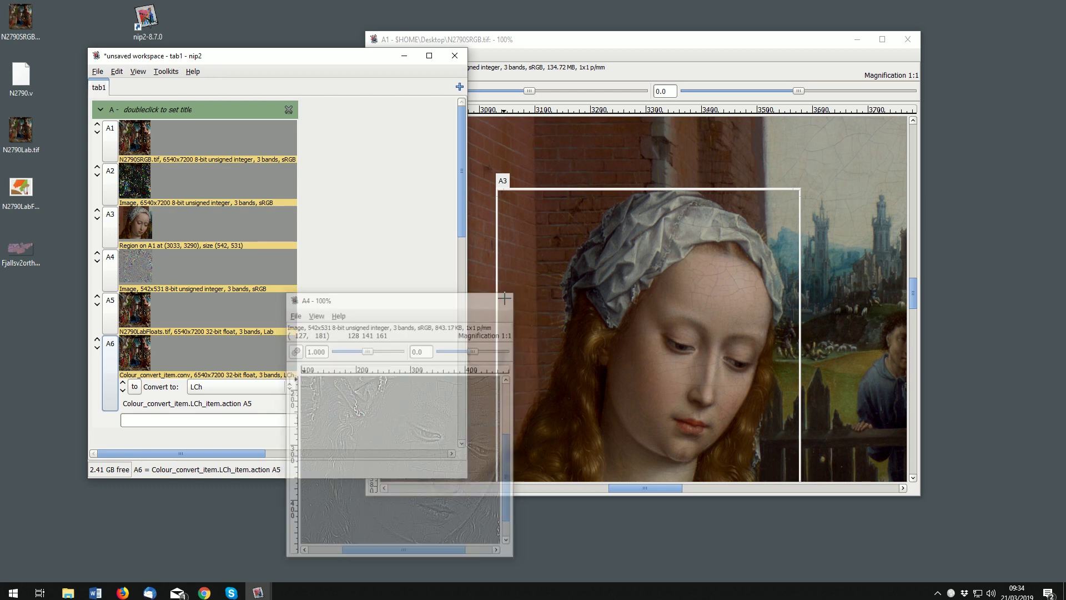
{"action": "left_click", "coordinate": [908, 39]}
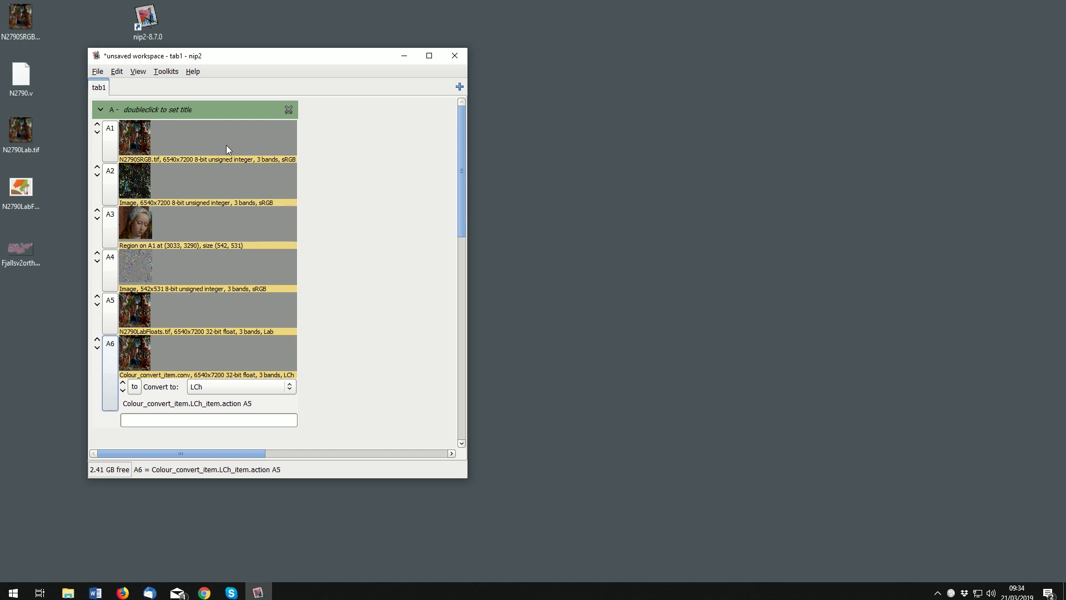
- Widen the workspace window and add a new empty column B beside column A
{"action": "left_click_drag", "start_coordinate": [185, 110], "coordinate": [250, 111]}
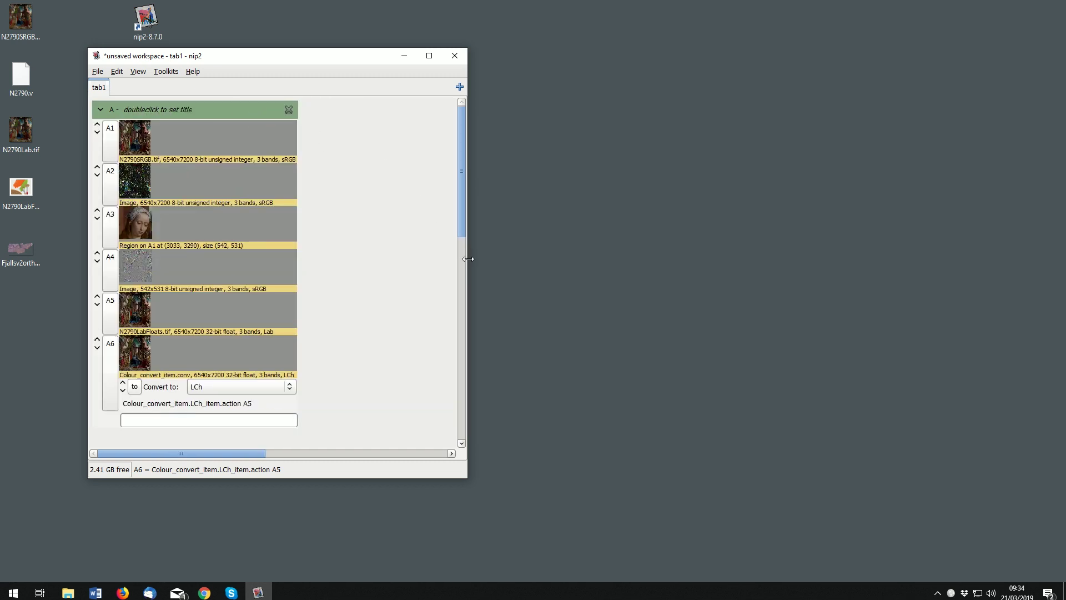
{"action": "left_click_drag", "start_coordinate": [468, 258], "coordinate": [576, 280]}
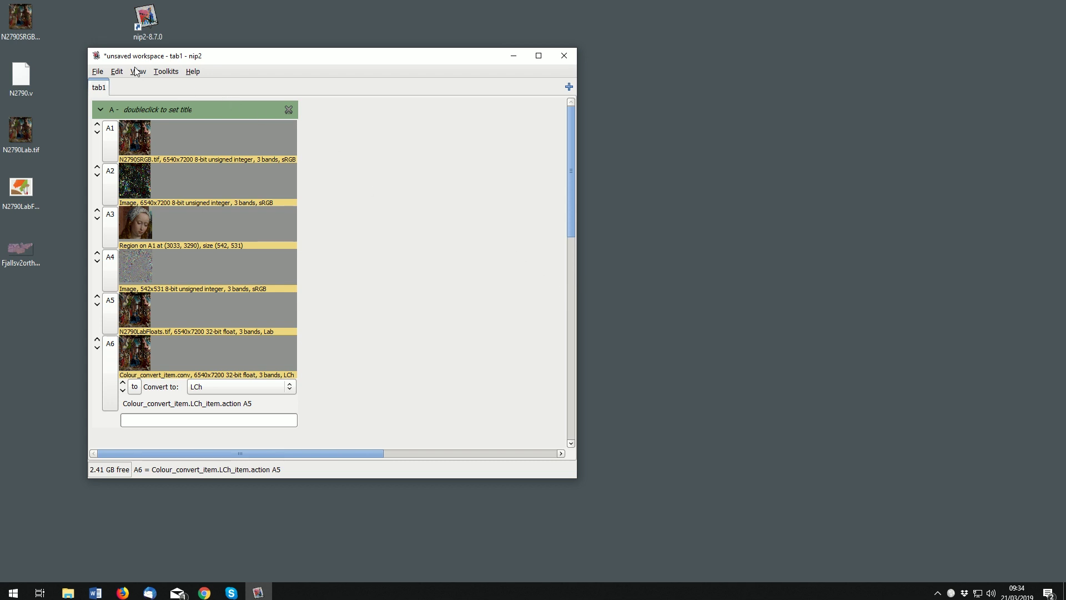
{"action": "left_click", "coordinate": [99, 73]}
{"action": "mouse_move", "coordinate": [107, 88]}
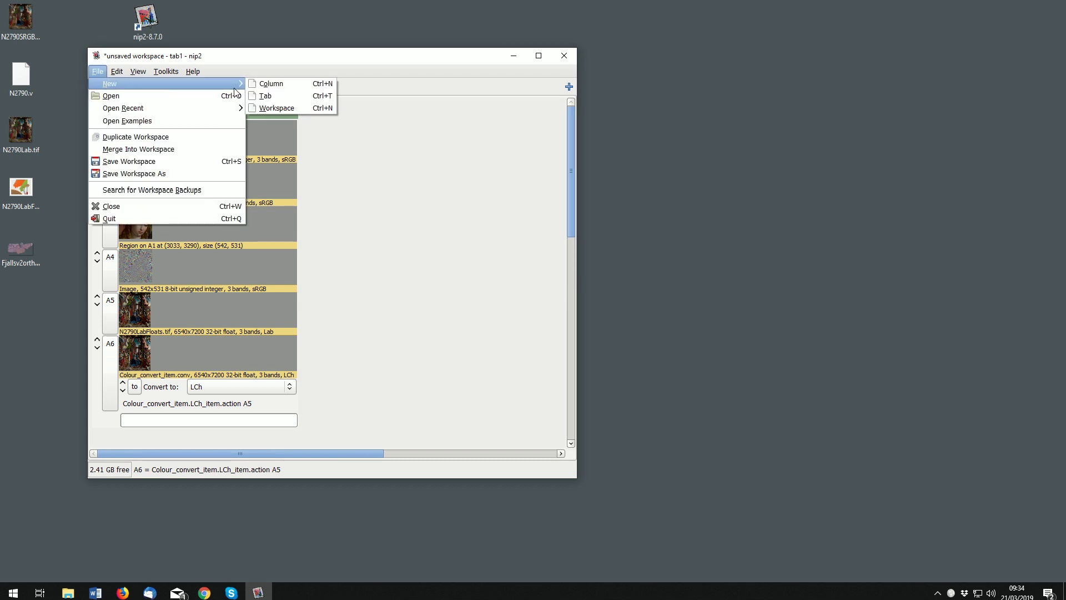
{"action": "left_click", "coordinate": [262, 86]}
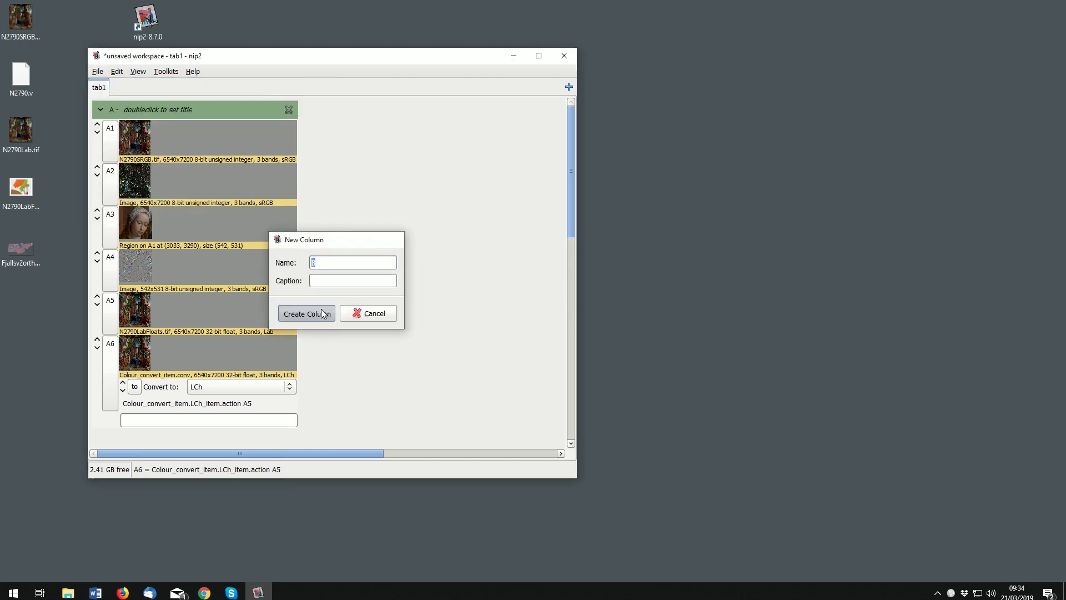
{"action": "left_click", "coordinate": [307, 313]}
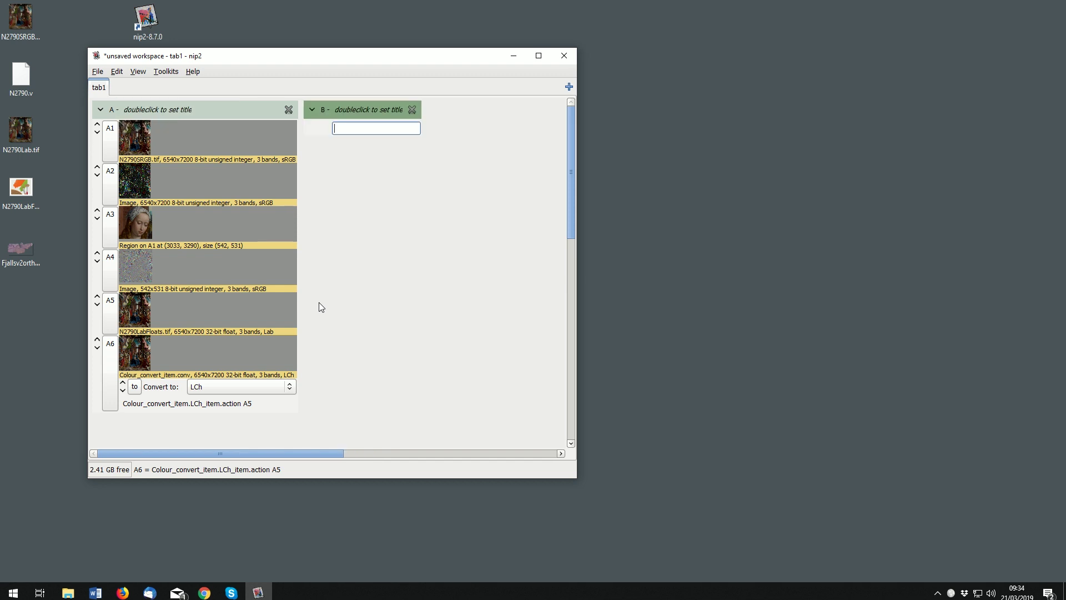
- Load Fjallsv2ortho.tif from the Desktop as B1 and open it in its own viewer
{"action": "left_click", "coordinate": [100, 73]}
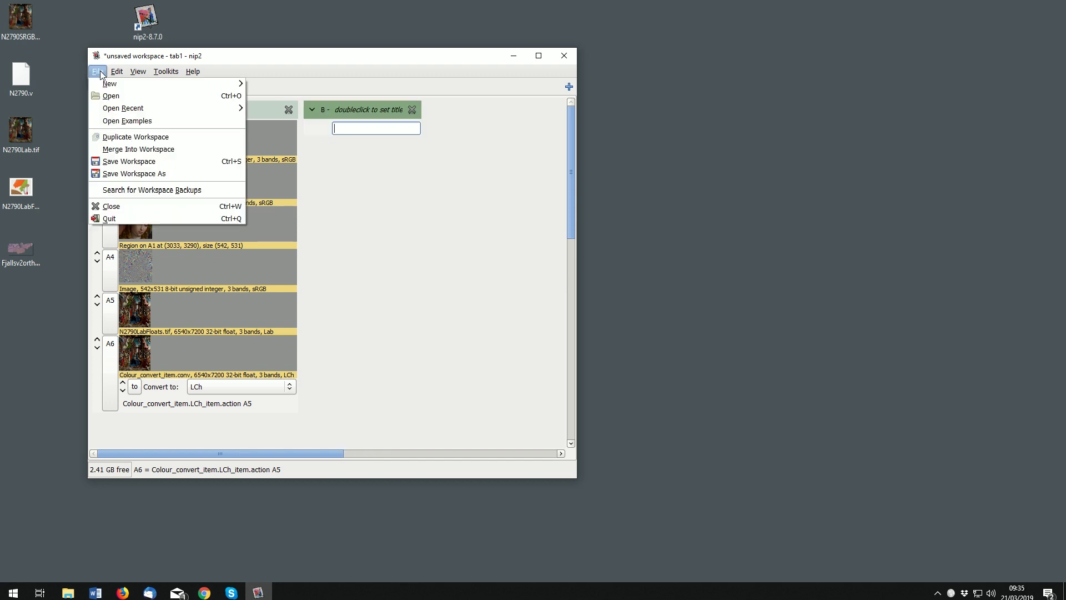
{"action": "left_click", "coordinate": [111, 96]}
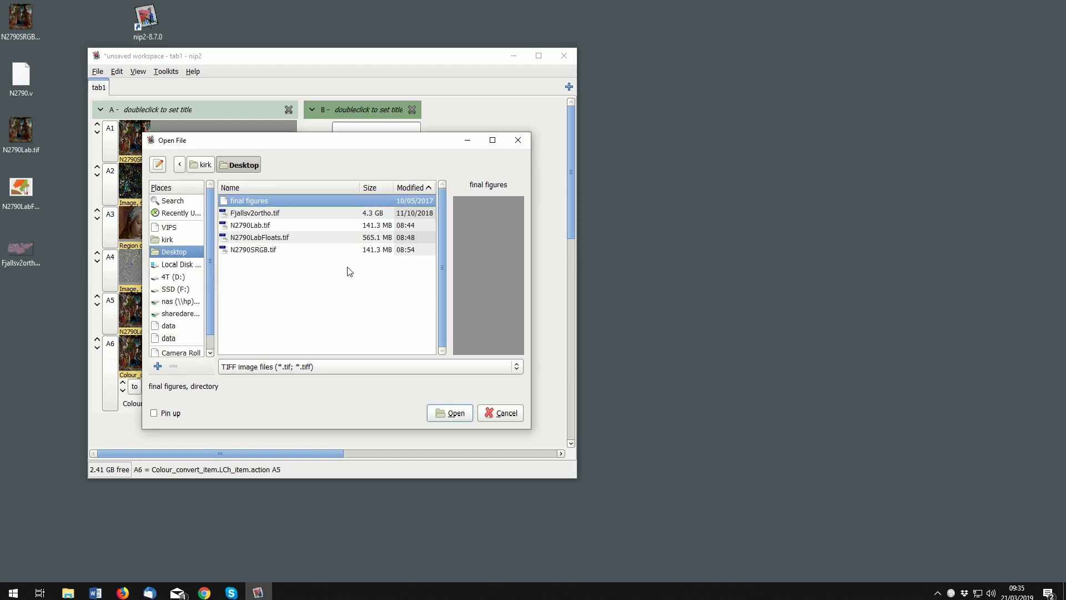
{"action": "left_click", "coordinate": [262, 212]}
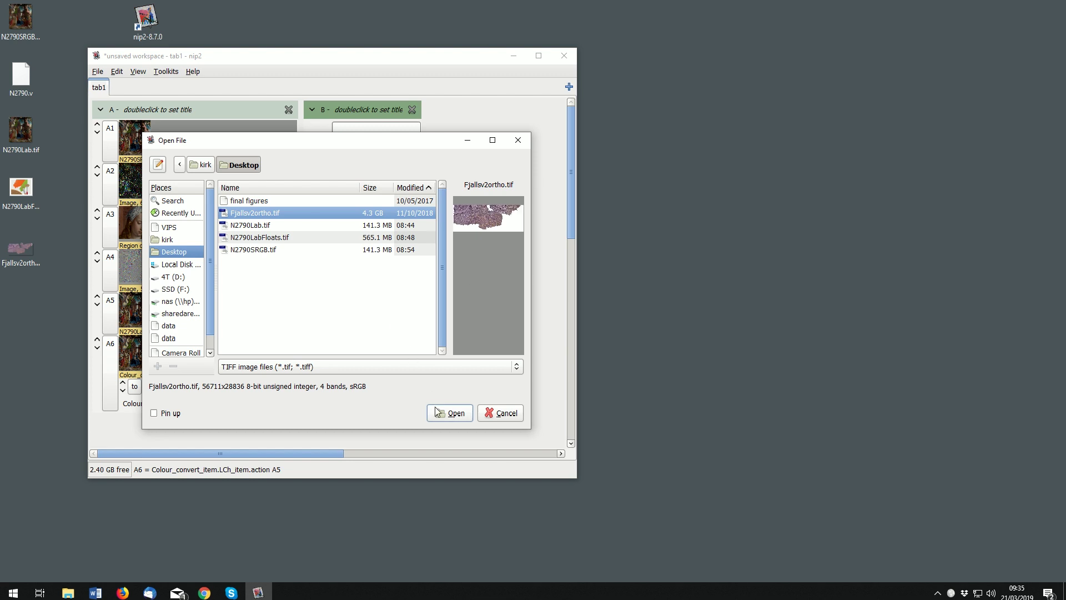
{"action": "left_click", "coordinate": [453, 413]}
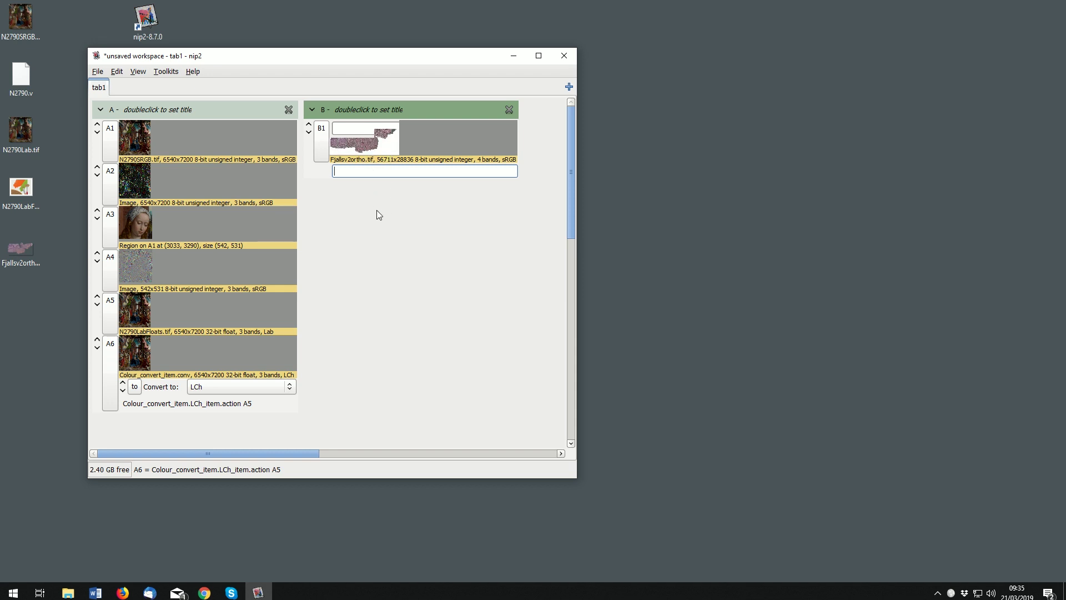
{"action": "double_click", "coordinate": [326, 151]}
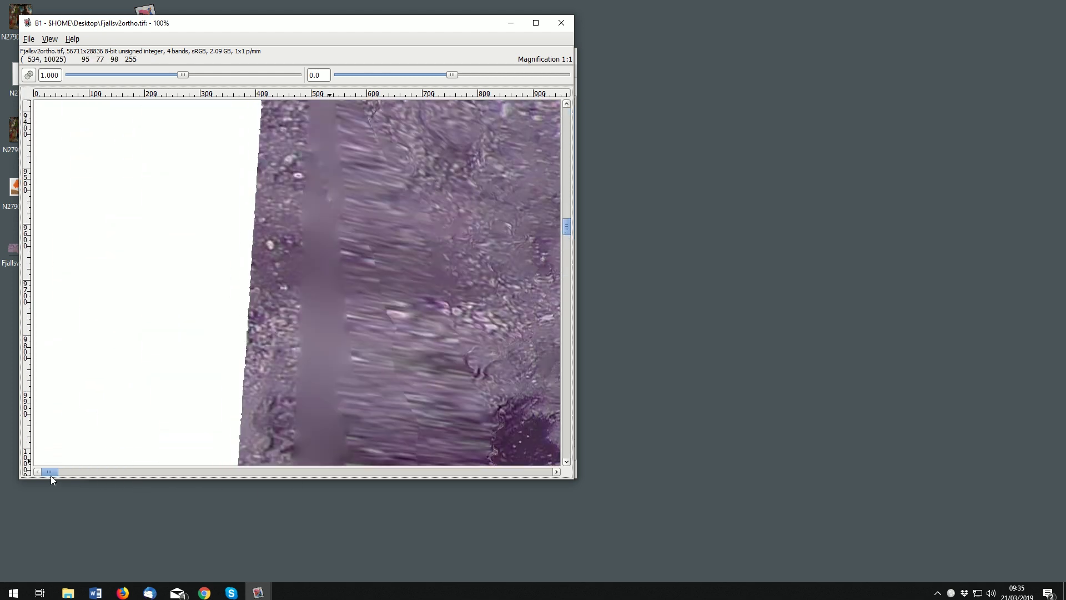
- Maximize the B1 viewer and switch it to Pan mode
{"action": "left_click_drag", "start_coordinate": [50, 475], "coordinate": [160, 475]}
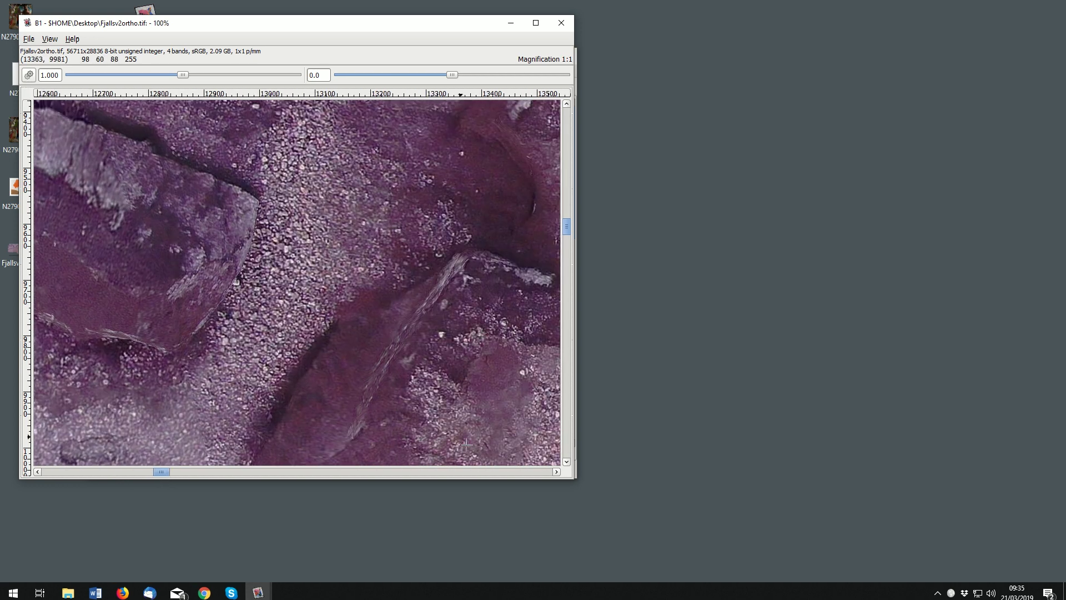
{"action": "double_click", "coordinate": [305, 28]}
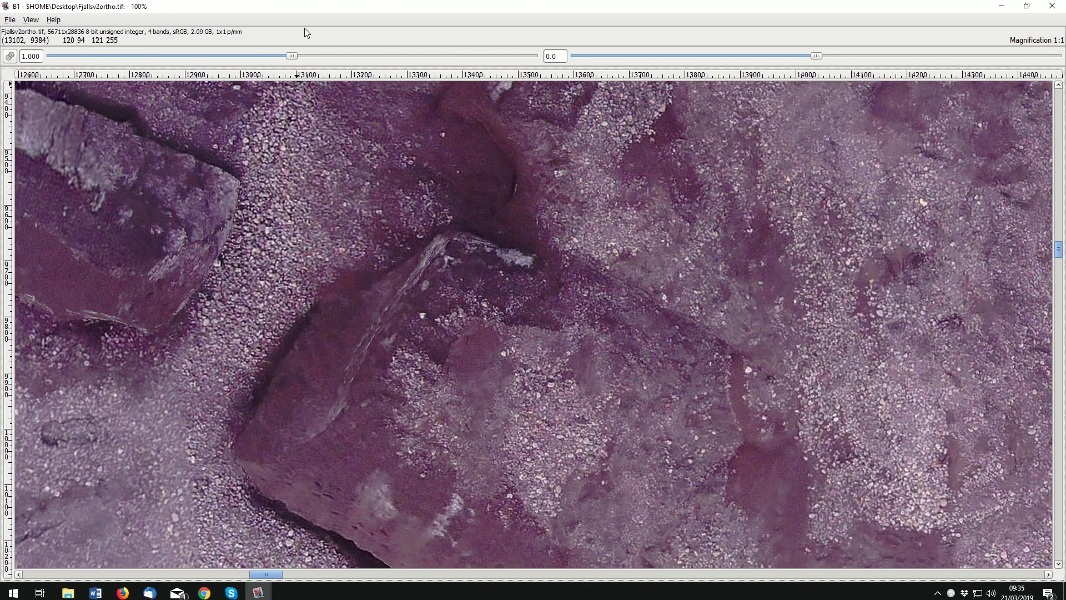
{"action": "left_click", "coordinate": [31, 20]}
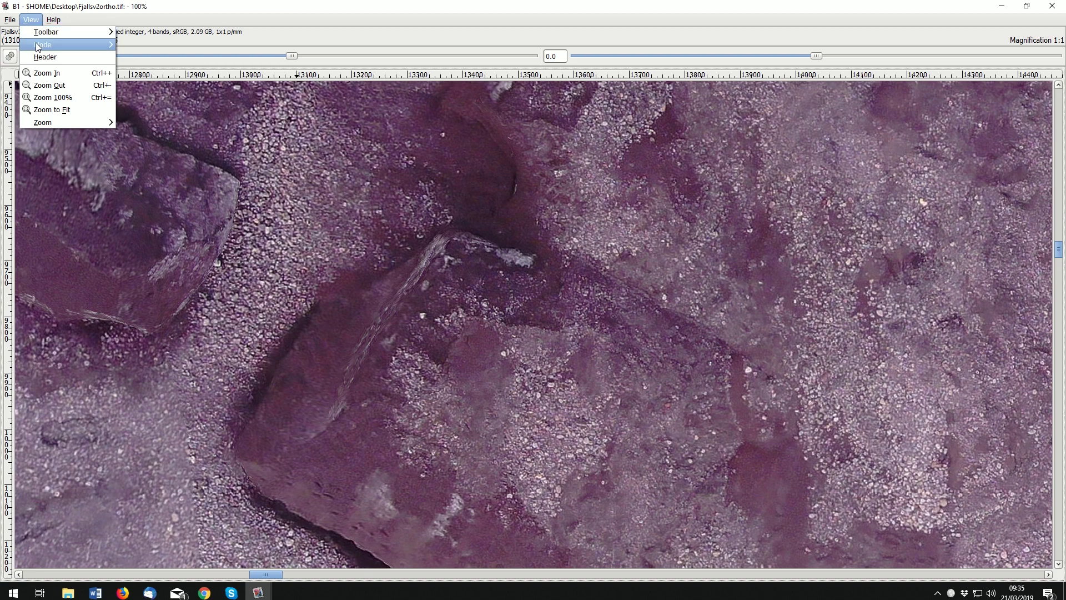
{"action": "mouse_move", "coordinate": [86, 47]}
{"action": "left_click", "coordinate": [124, 58]}
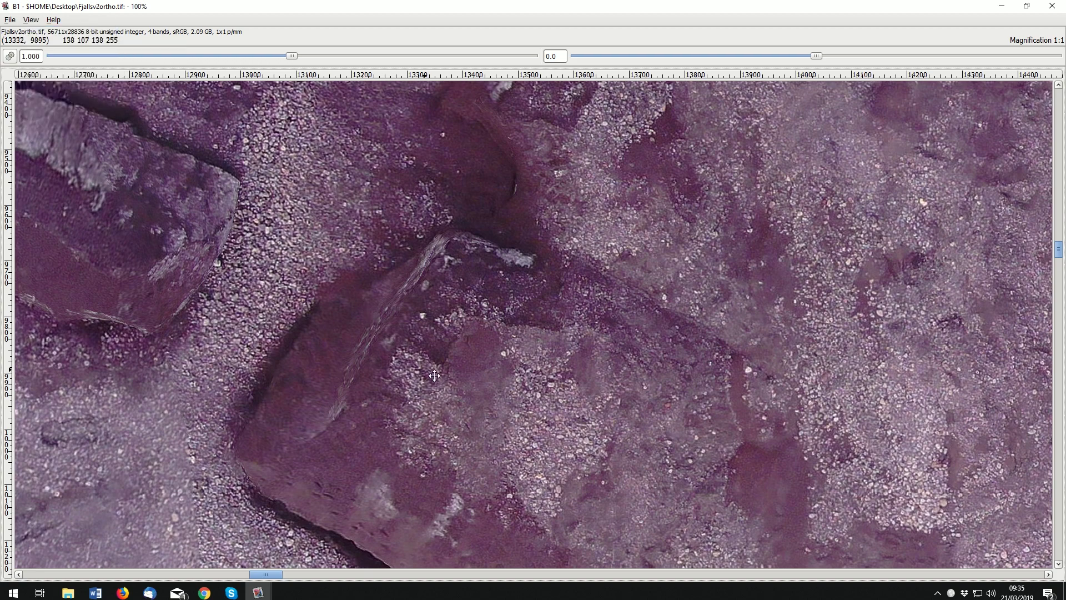
- Pan around the orthophoto, zoomed out to half size, then close the viewer
{"action": "left_click_drag", "start_coordinate": [445, 382], "coordinate": [137, 205]}
{"action": "scroll", "coordinate": [500, 311], "scroll_direction": "down", "scroll_amount": 1}
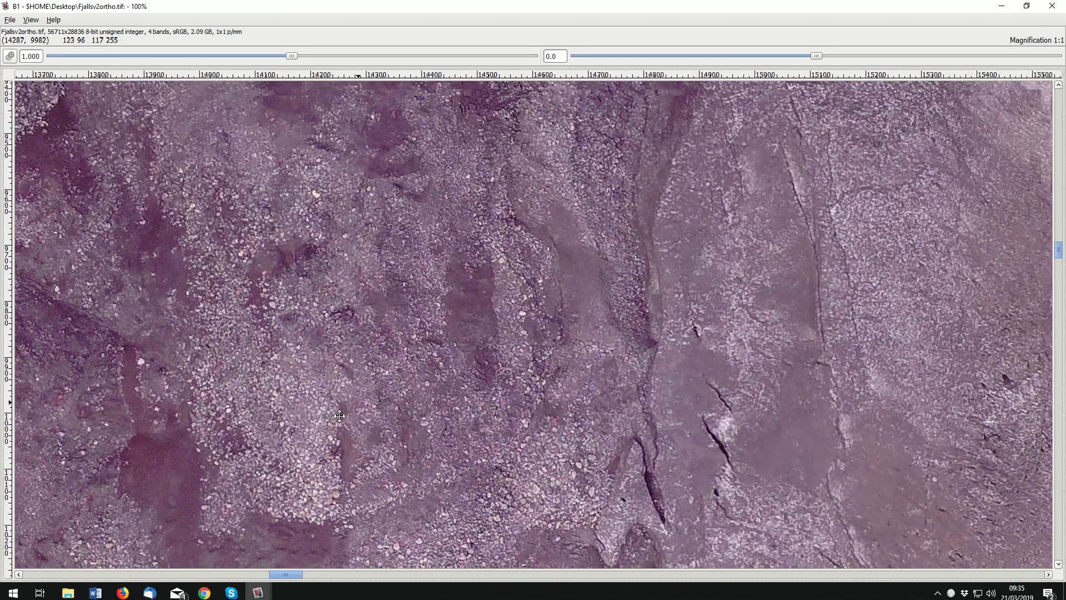
{"action": "left_click_drag", "start_coordinate": [364, 400], "coordinate": [318, 430]}
{"action": "left_click_drag", "start_coordinate": [448, 375], "coordinate": [365, 364]}
{"action": "left_click_drag", "start_coordinate": [659, 238], "coordinate": [366, 200]}
{"action": "left_click_drag", "start_coordinate": [419, 447], "coordinate": [367, 244]}
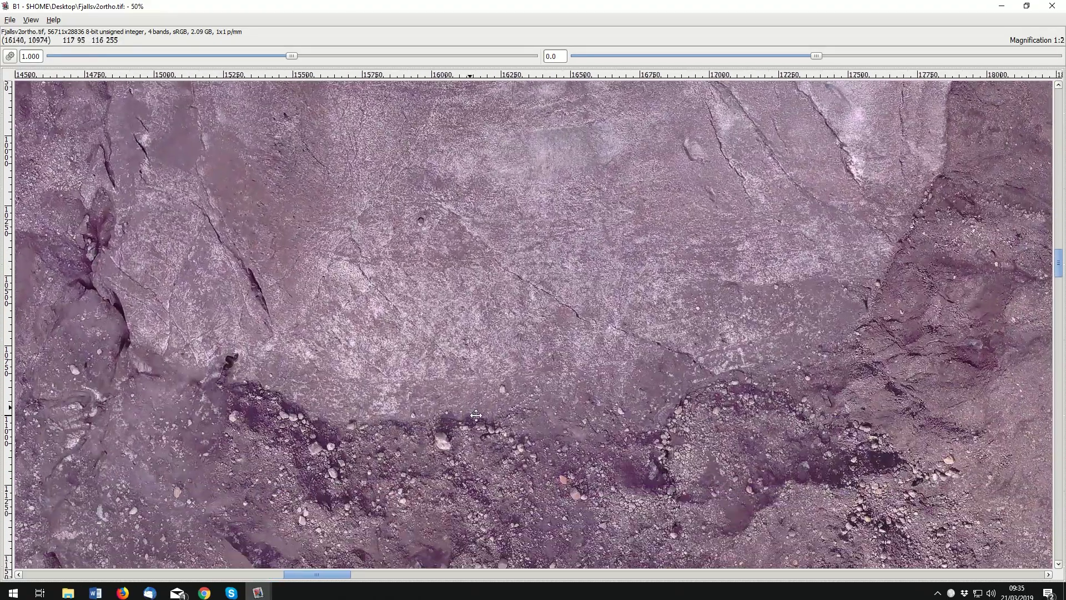
{"action": "left_click_drag", "start_coordinate": [671, 344], "coordinate": [648, 236]}
{"action": "left_click_drag", "start_coordinate": [523, 376], "coordinate": [541, 231]}
{"action": "left_click_drag", "start_coordinate": [335, 222], "coordinate": [419, 345]}
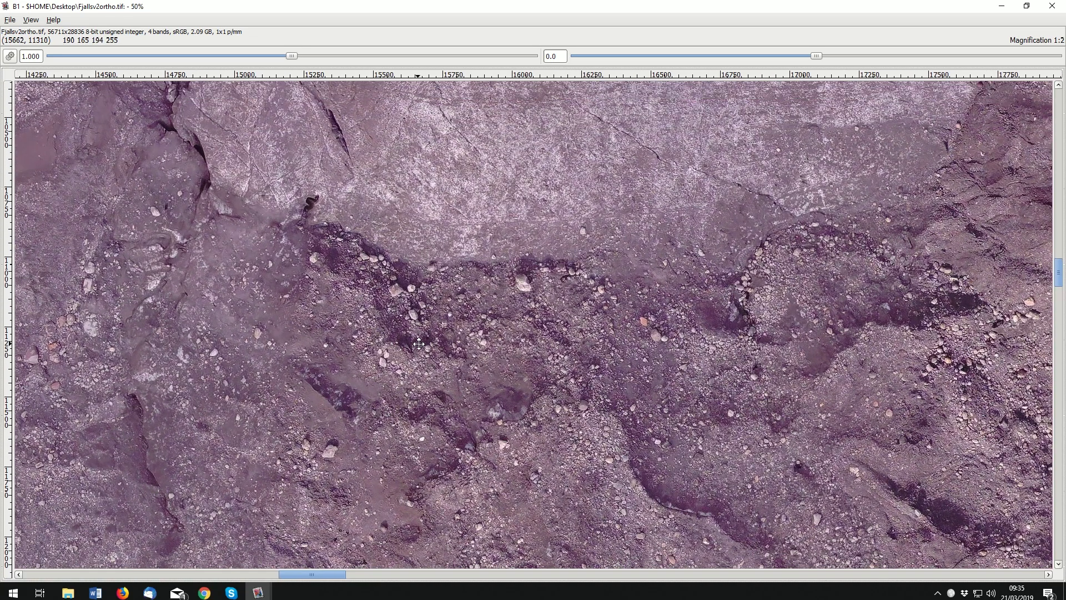
{"action": "left_click", "coordinate": [1053, 6]}
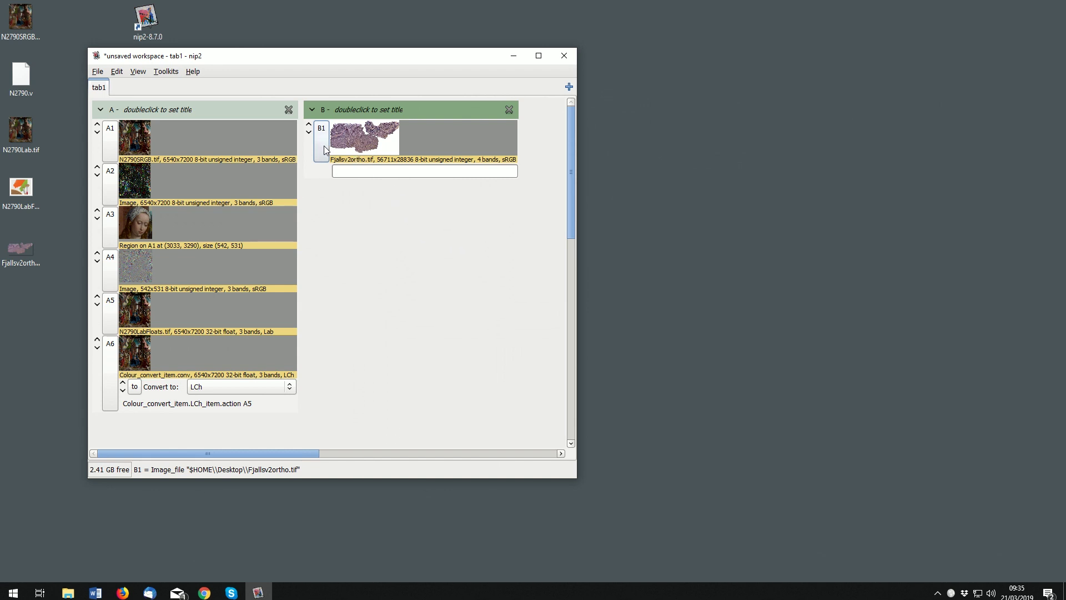
- Add a free-rotate step B2 for aerial image B1 and view its result in a window
{"action": "left_click", "coordinate": [157, 72]}
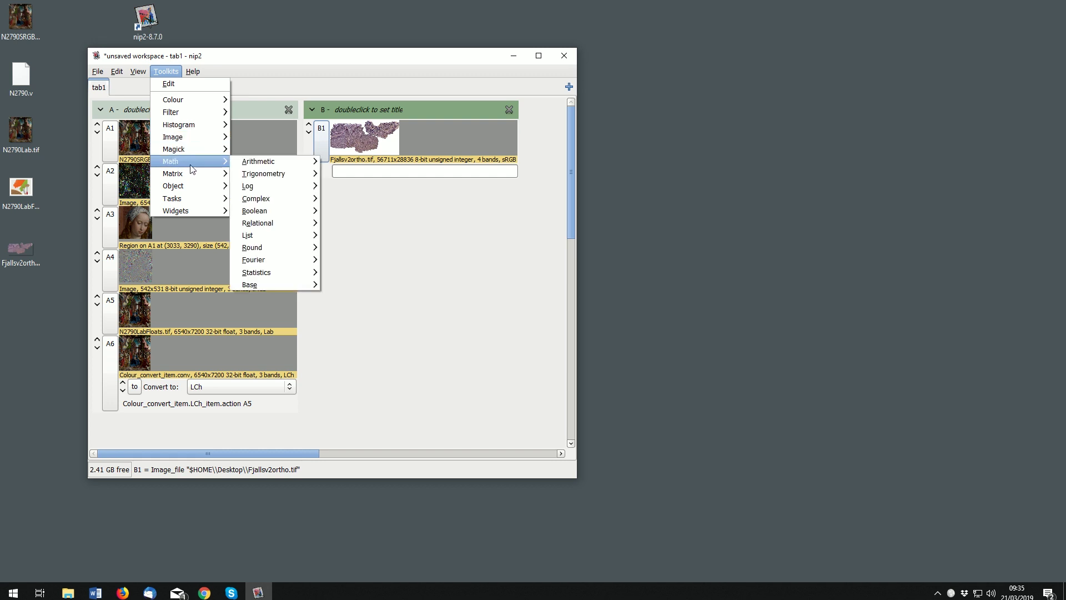
{"action": "mouse_move", "coordinate": [199, 140]}
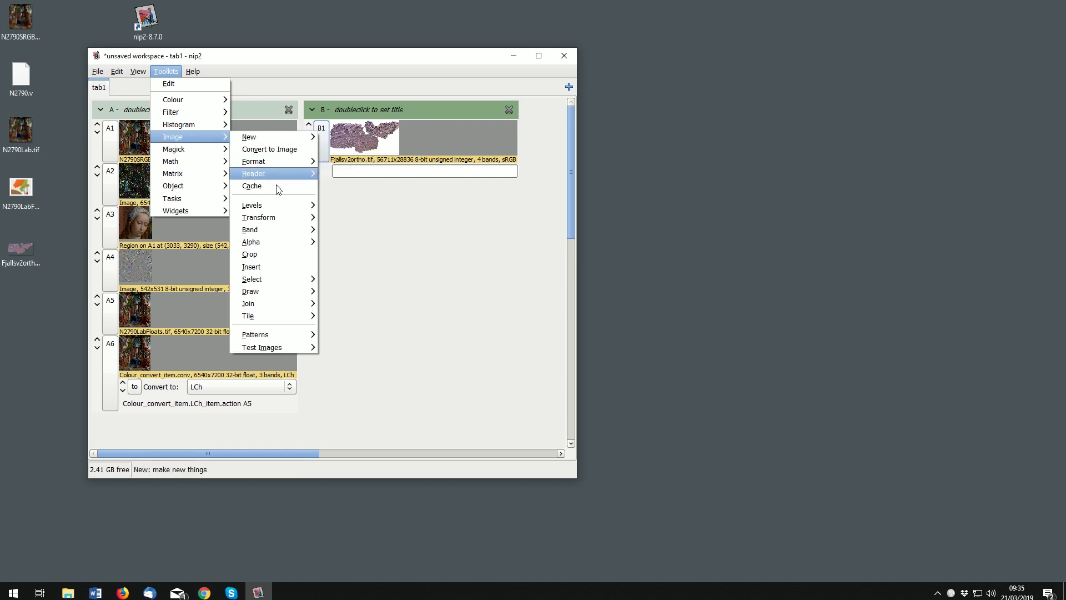
{"action": "mouse_move", "coordinate": [285, 220]}
{"action": "mouse_move", "coordinate": [352, 217]}
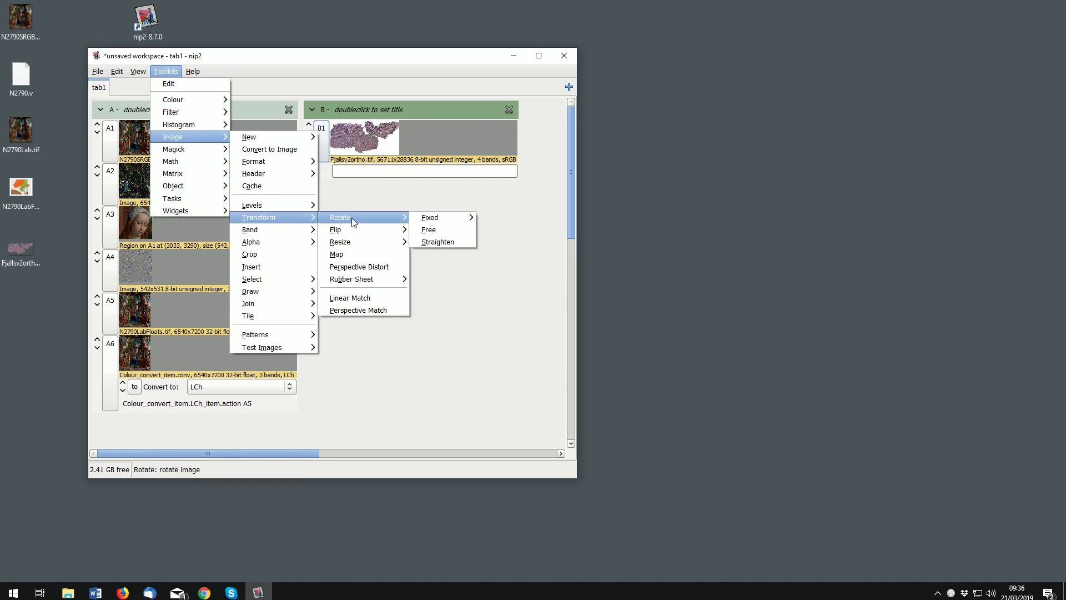
{"action": "left_click", "coordinate": [431, 230]}
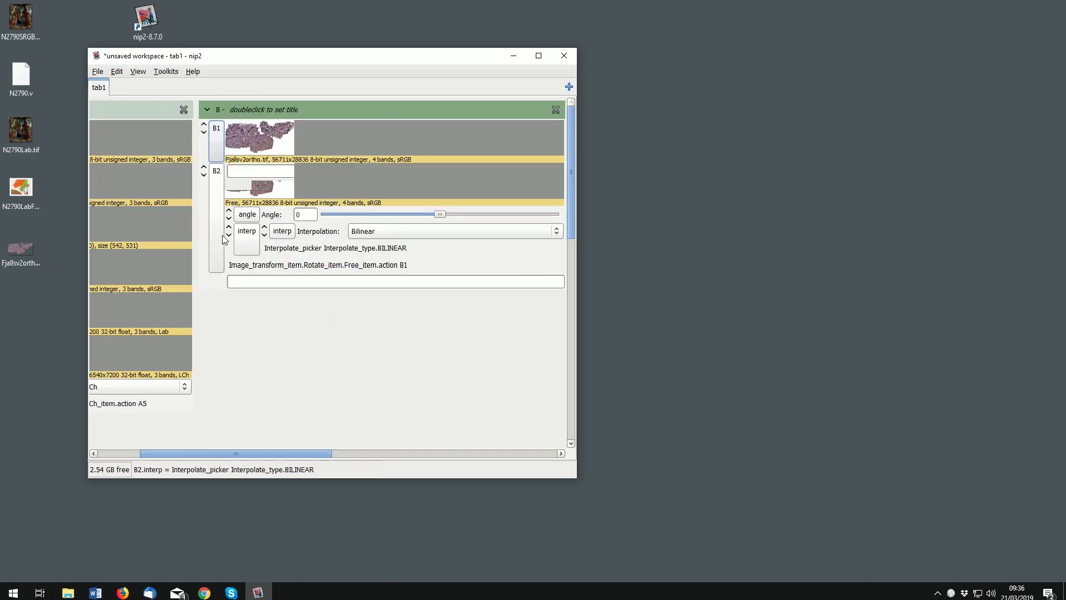
{"action": "double_click", "coordinate": [245, 184]}
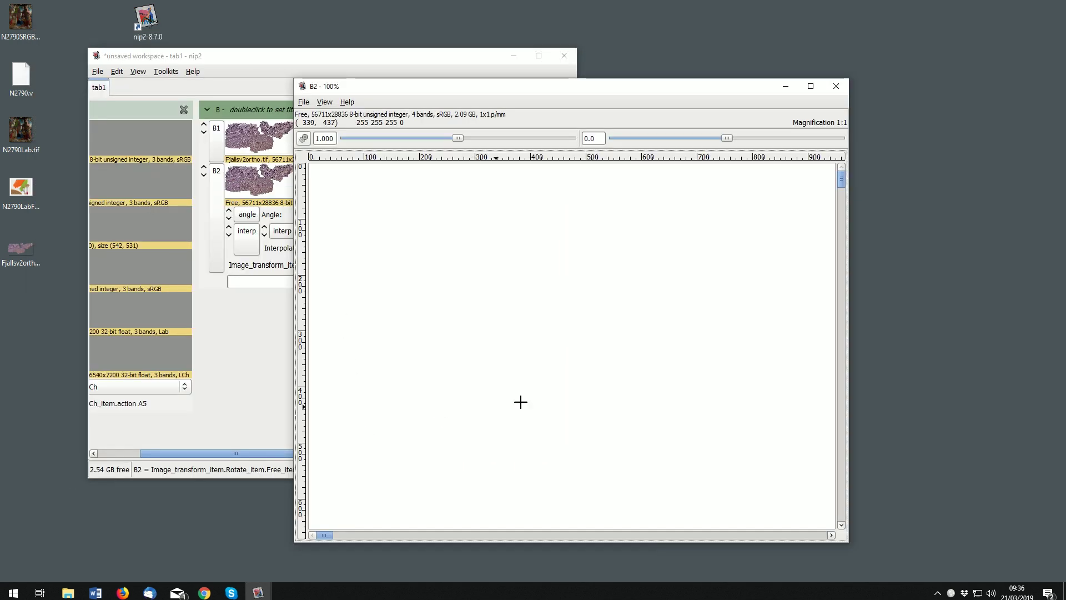
- Zoom the B2 viewer out onto the imagery and arrange it beside the workspace
{"action": "left_click_drag", "start_coordinate": [582, 534], "coordinate": [582, 534]}
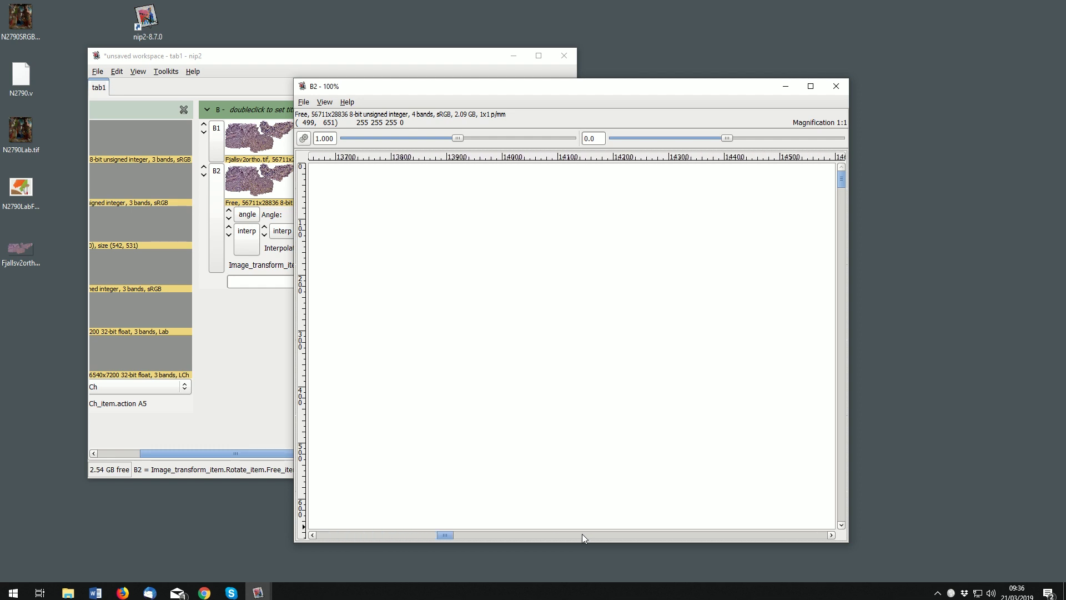
{"action": "left_click_drag", "start_coordinate": [842, 181], "coordinate": [843, 271]}
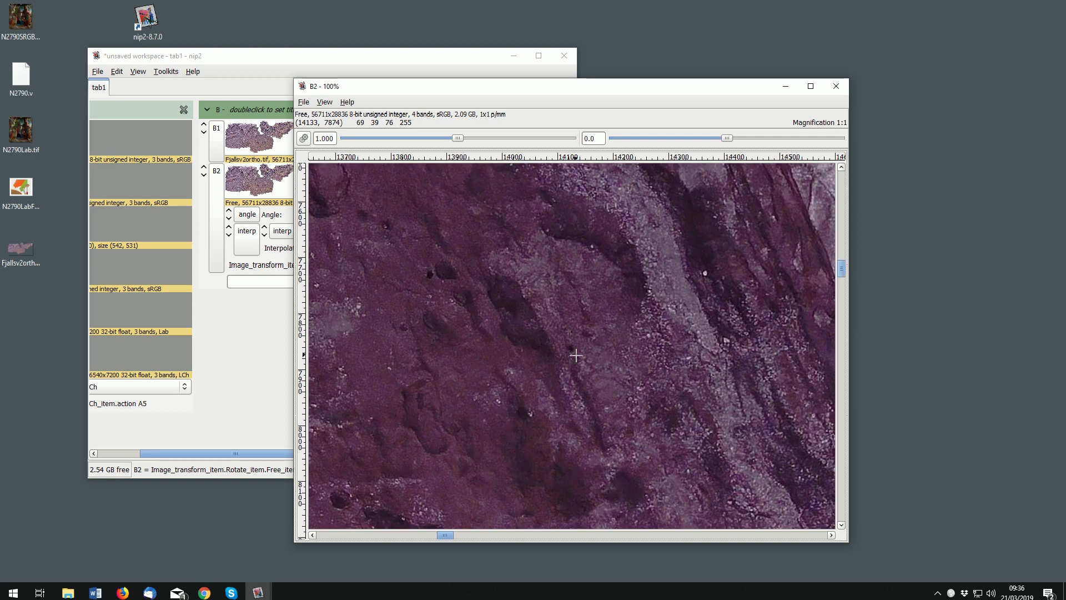
{"action": "scroll", "coordinate": [575, 357], "scroll_direction": "down", "scroll_amount": 2}
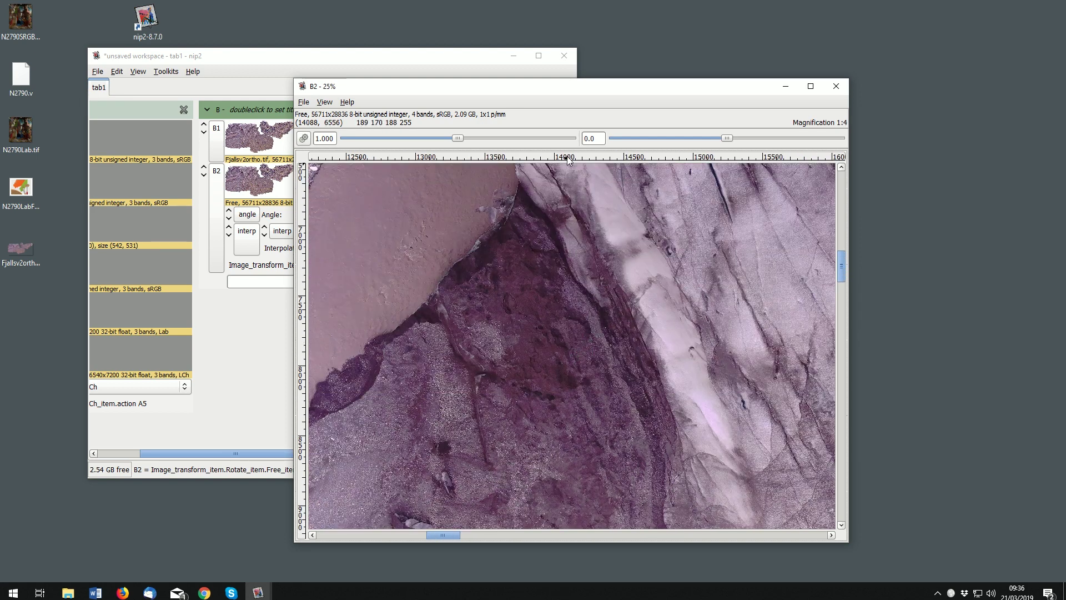
{"action": "left_click_drag", "start_coordinate": [496, 91], "coordinate": [628, 83]}
{"action": "left_click_drag", "start_coordinate": [438, 66], "coordinate": [340, 67]}
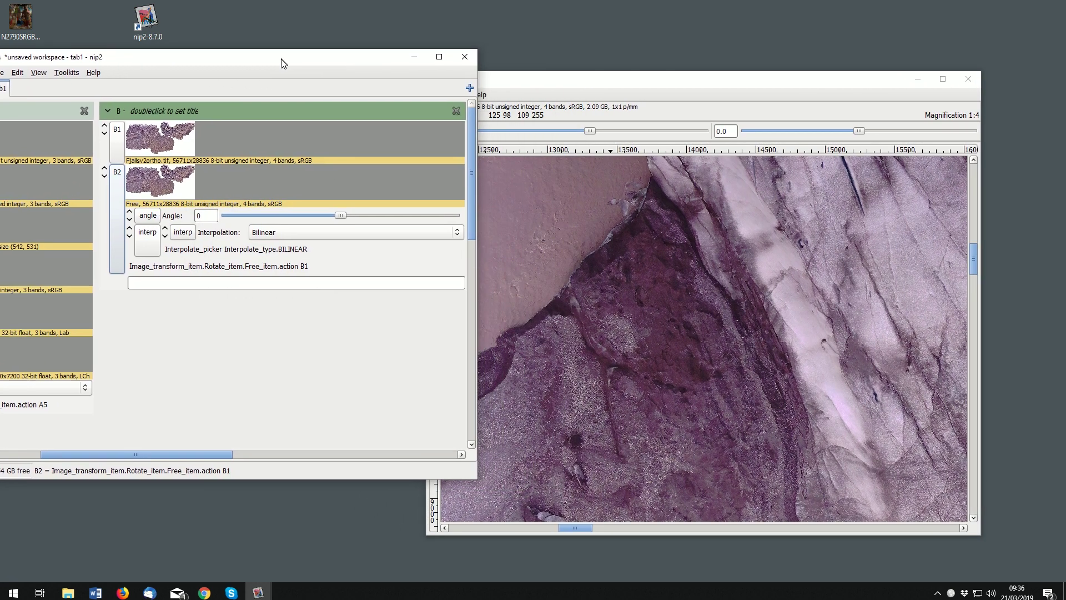
- Set B2's rotation angle to 7 and inspect the 59825x35587 rotated image in its viewer
{"action": "left_click_drag", "start_coordinate": [341, 217], "coordinate": [341, 218]}
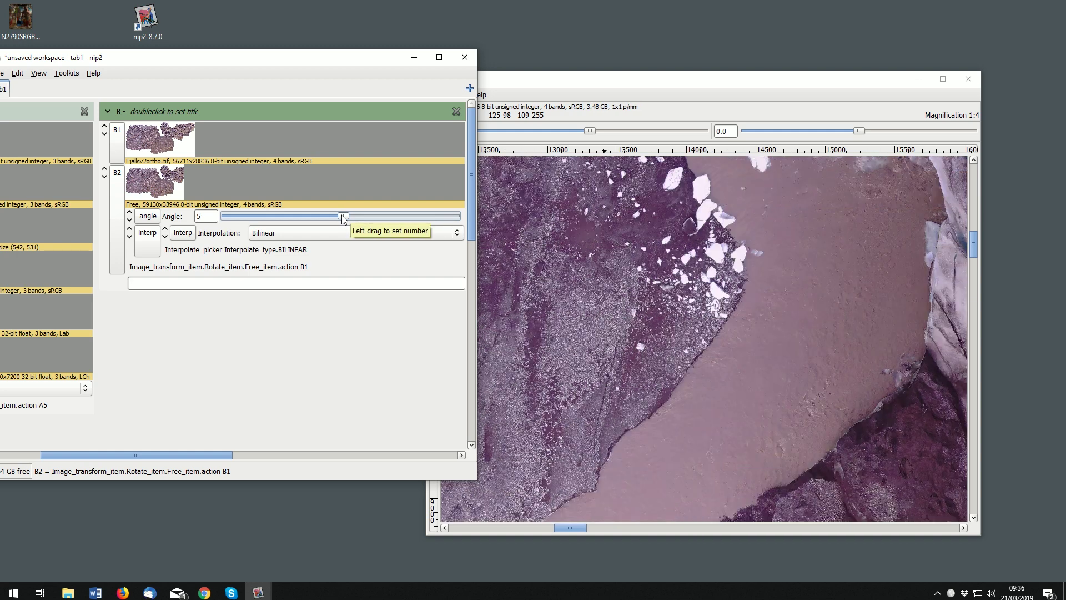
{"action": "left_click_drag", "start_coordinate": [340, 218], "coordinate": [345, 217]}
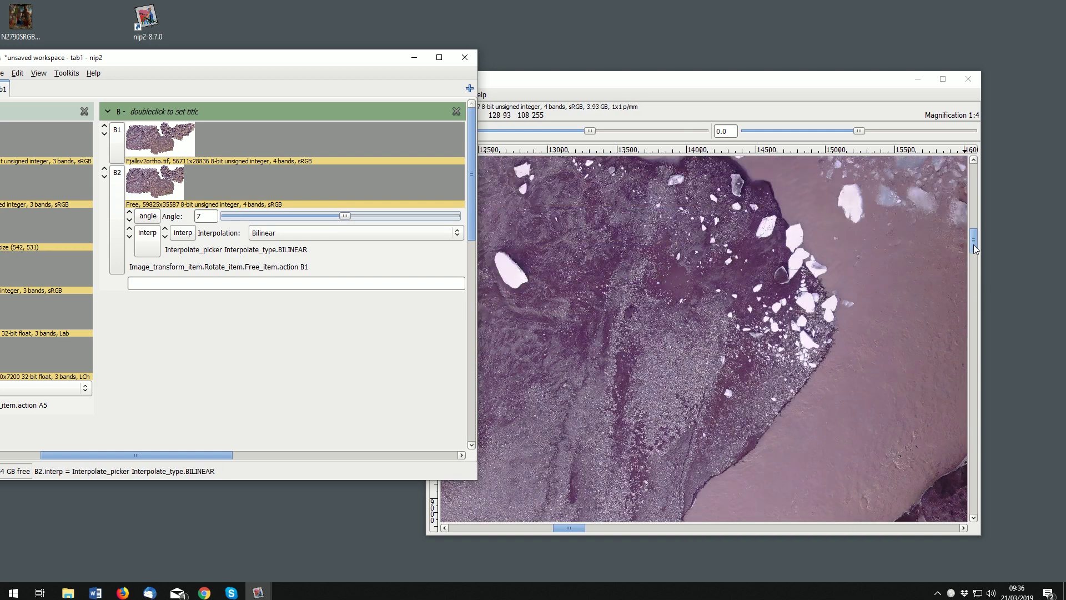
{"action": "left_click_drag", "start_coordinate": [974, 244], "coordinate": [977, 268]}
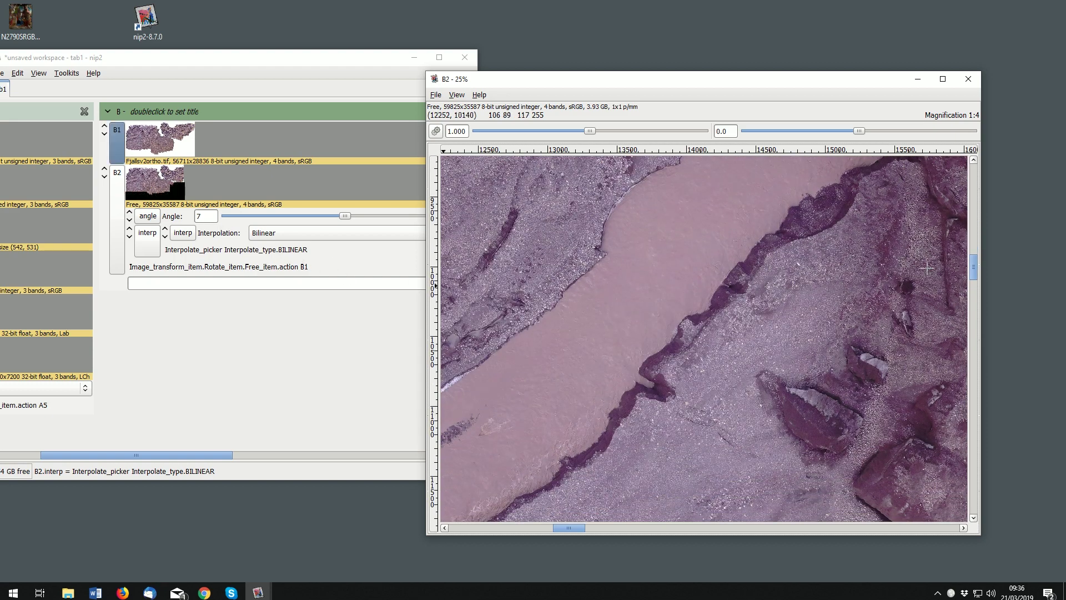
{"action": "left_click_drag", "start_coordinate": [973, 274], "coordinate": [976, 287]}
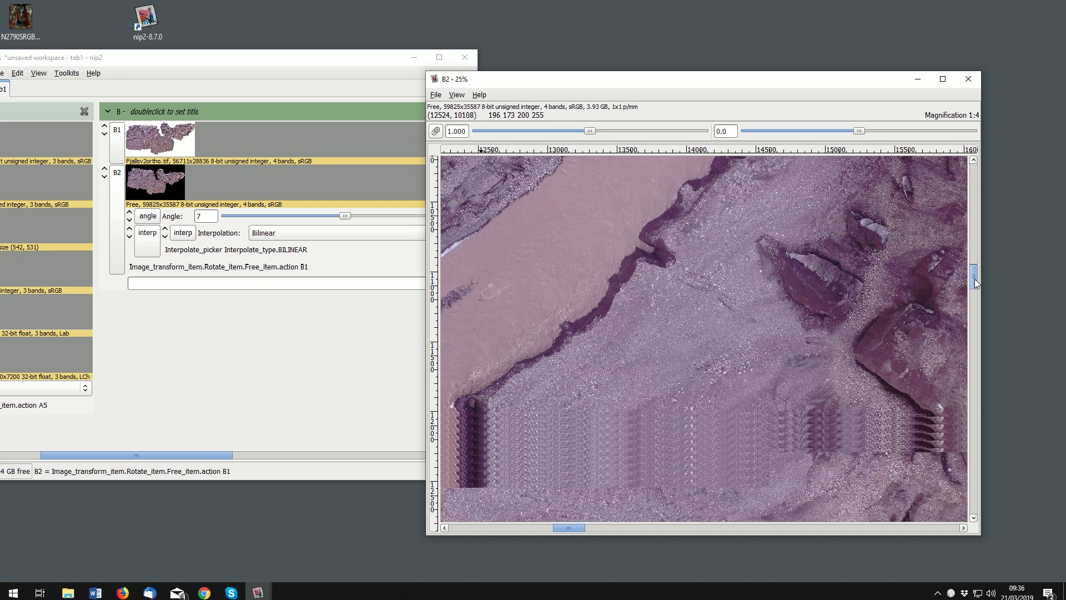
{"action": "left_click_drag", "start_coordinate": [976, 283], "coordinate": [976, 289]}
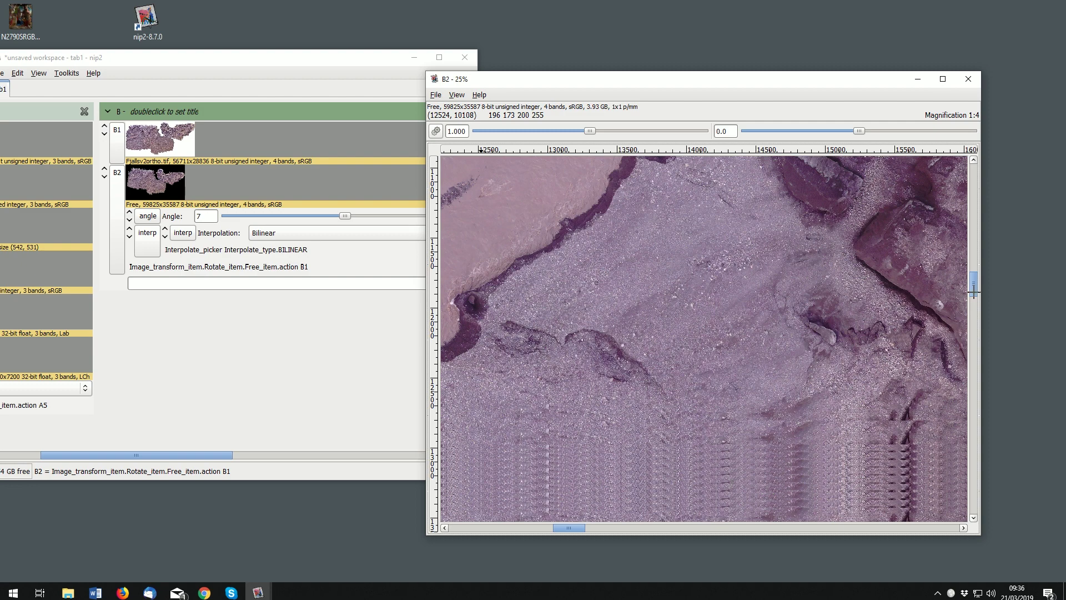
{"action": "left_click_drag", "start_coordinate": [974, 292], "coordinate": [972, 267]}
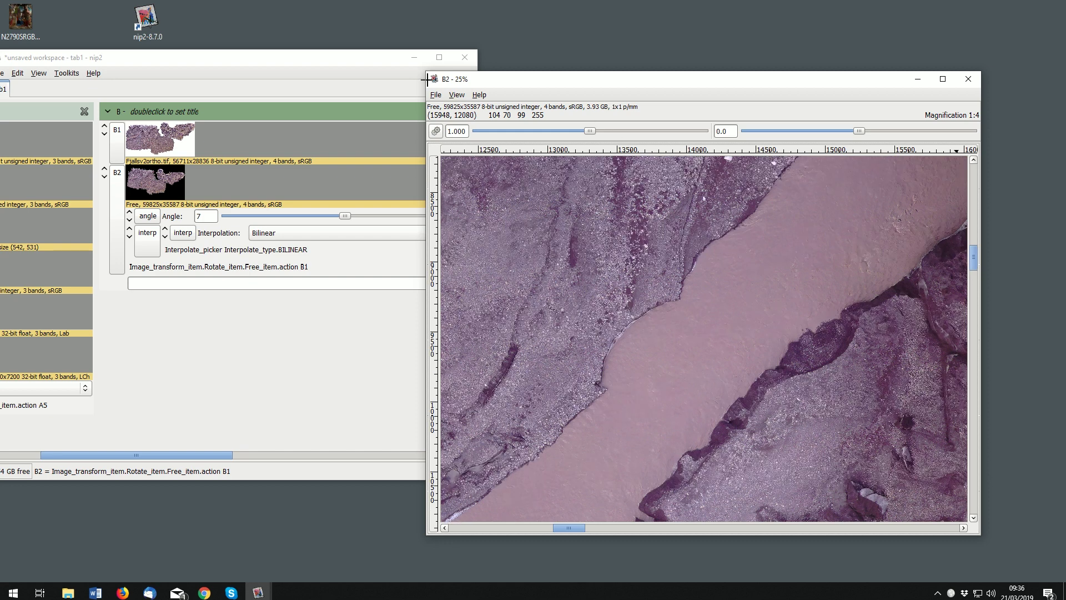
{"action": "left_click", "coordinate": [301, 388]}
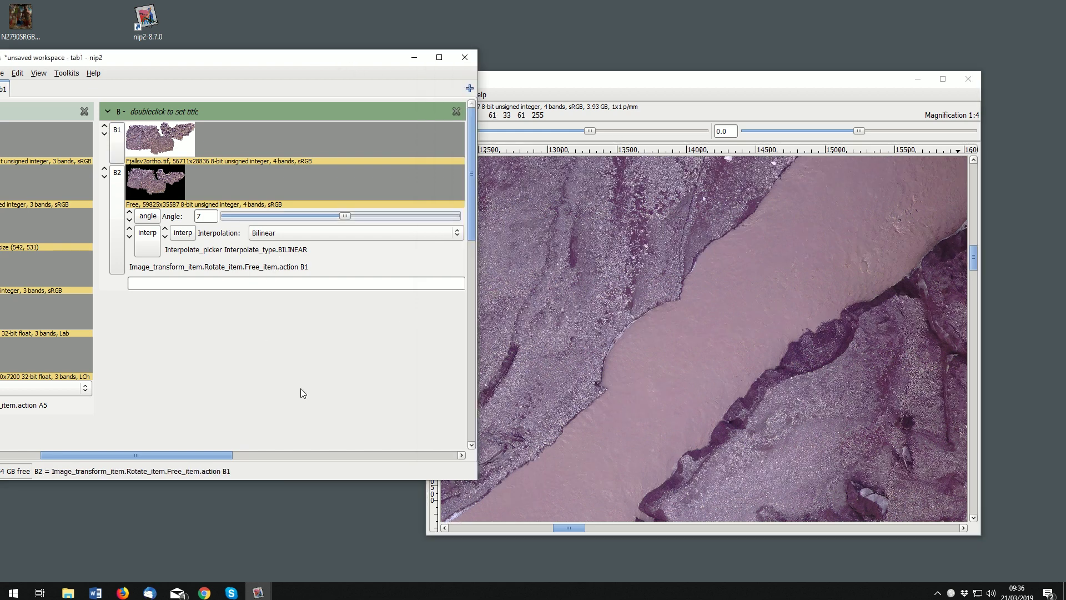